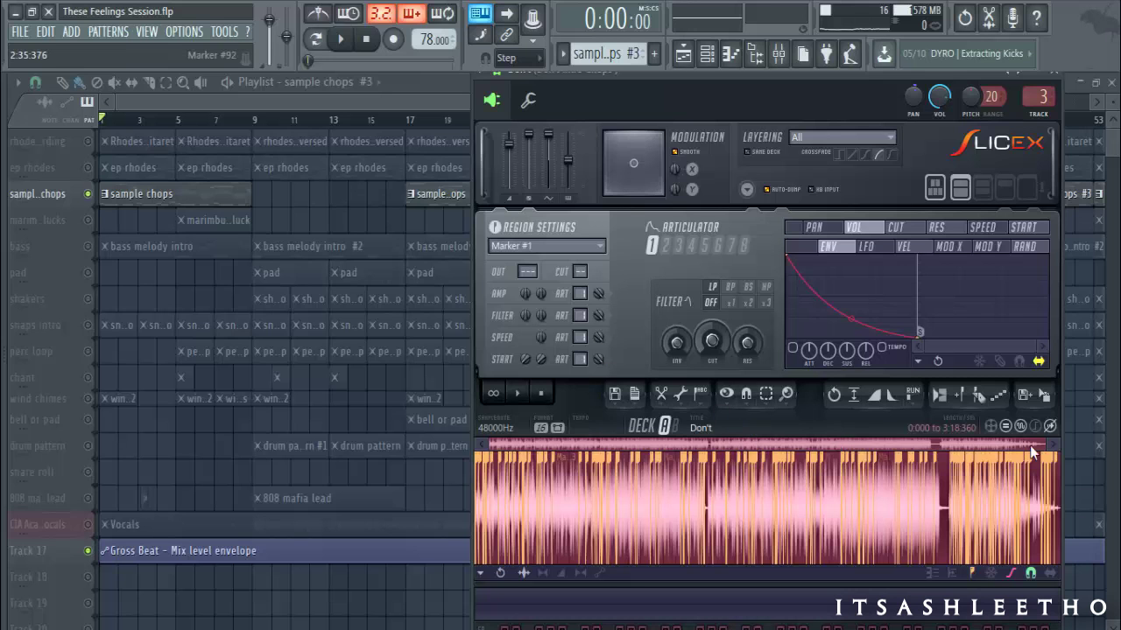
- Inspect the slice markers along the Don't sample's waveform in Slicex, close up and across its full length
scroll(814, 468, "up", 2)
scroll(814, 468, "up", 2)
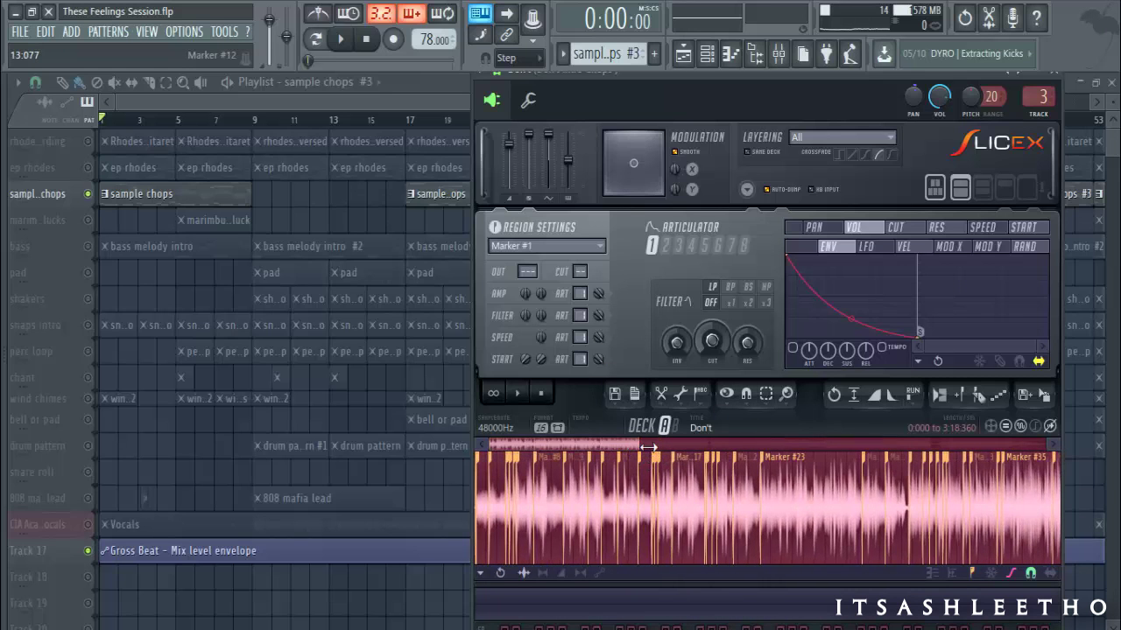
left_click_drag(656, 447, 981, 451)
scroll(927, 499, "down", 3)
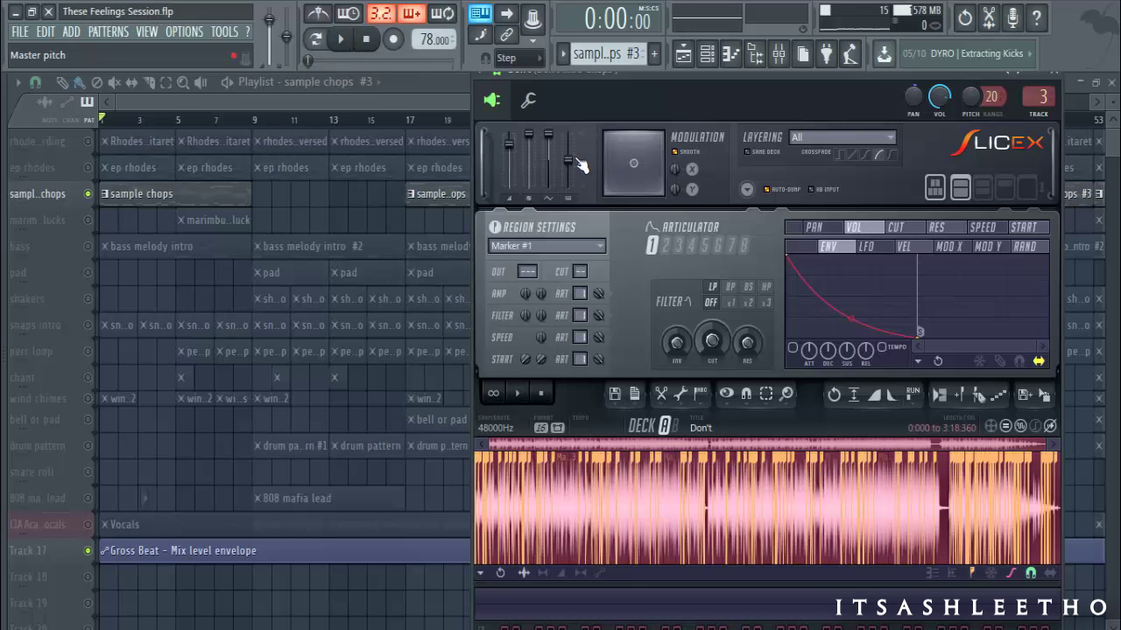
- Play the song and examine the first sample chops clip's notes in the piano roll, then stop playback
left_click(343, 40)
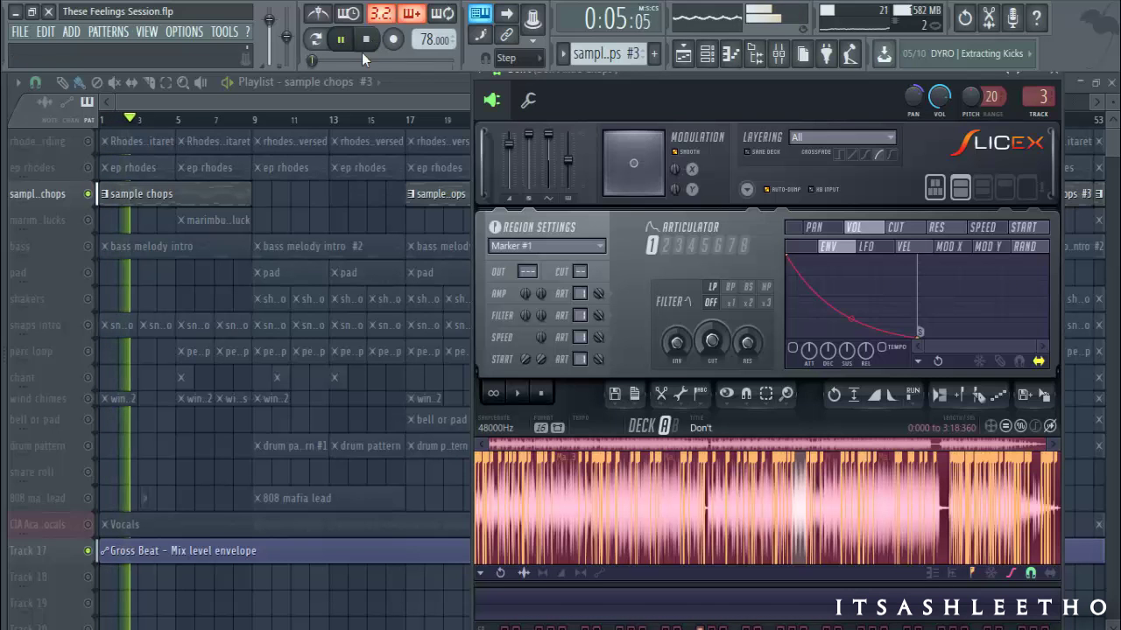
double_click(143, 197)
scroll(260, 240, "down", 3)
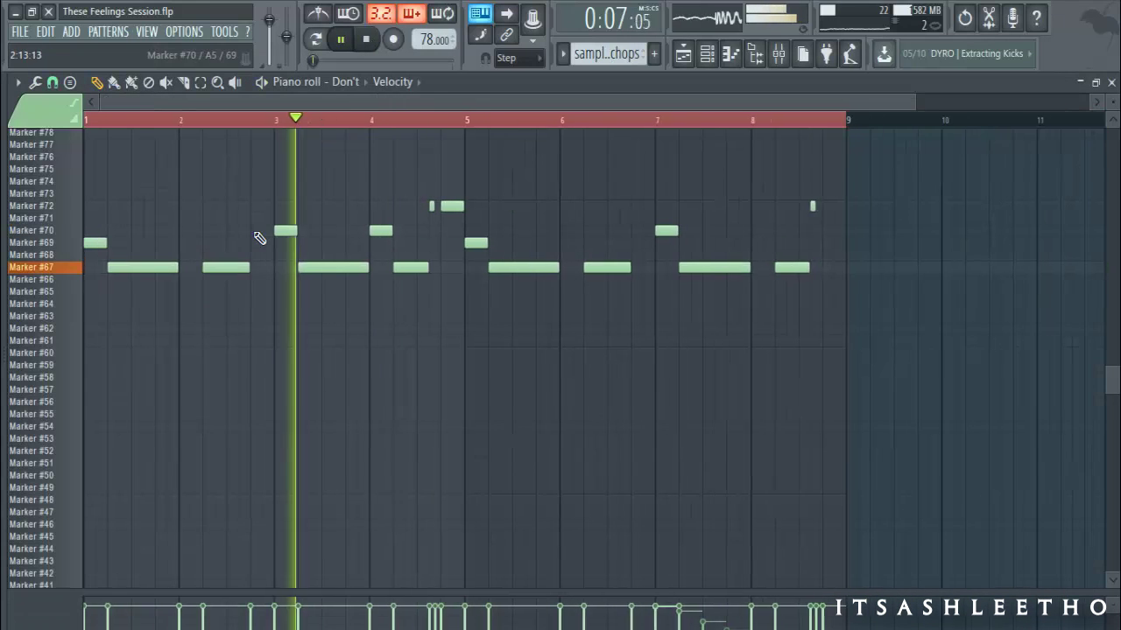
scroll(260, 239, "down", 1)
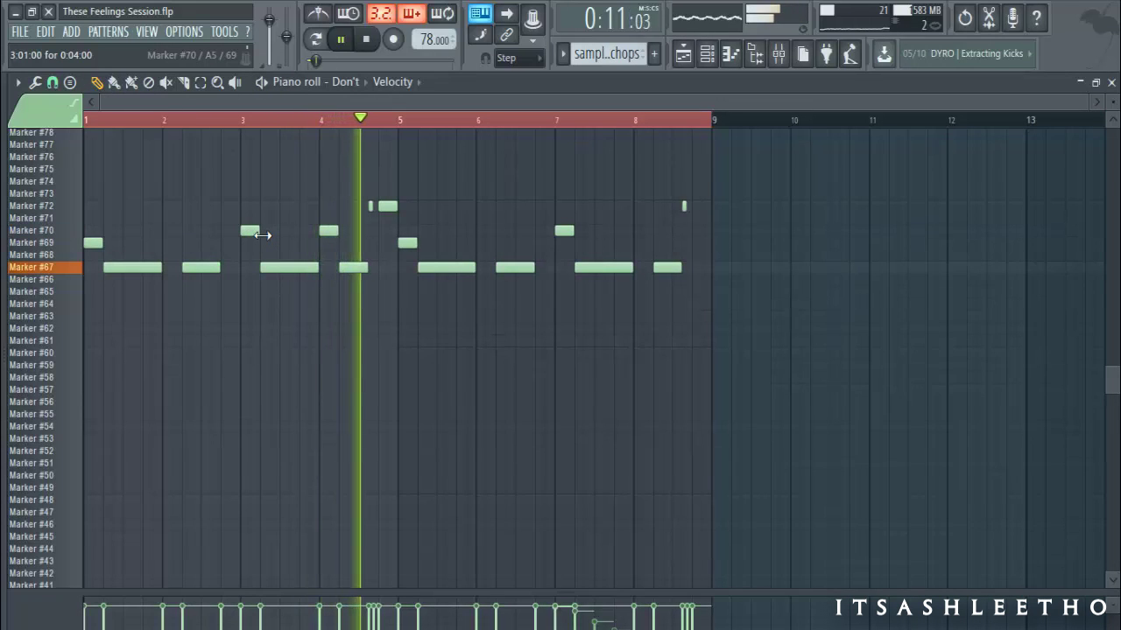
key("space")
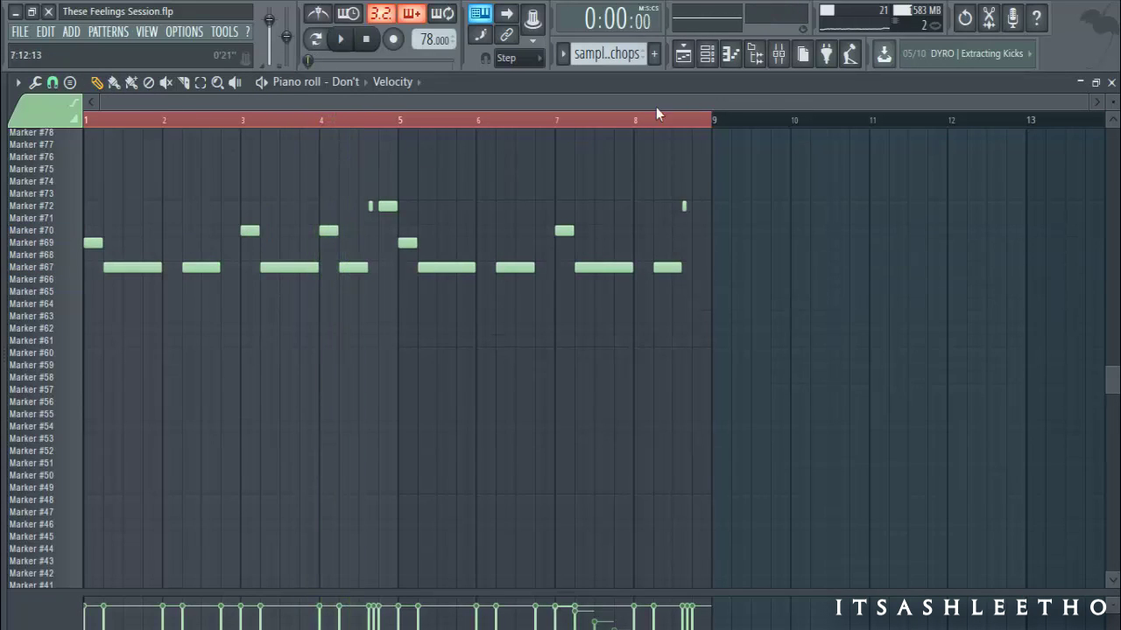
- Open the Don't channel's Slicex instrument to check its master pitch control, then return to the piano roll
left_click(711, 58)
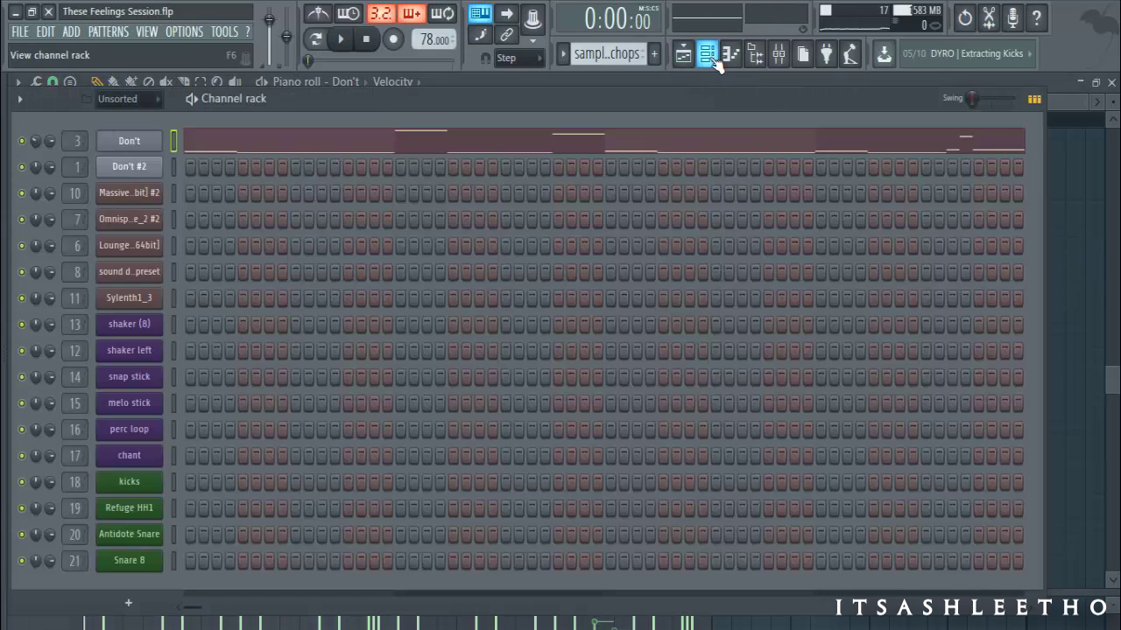
left_click(147, 144)
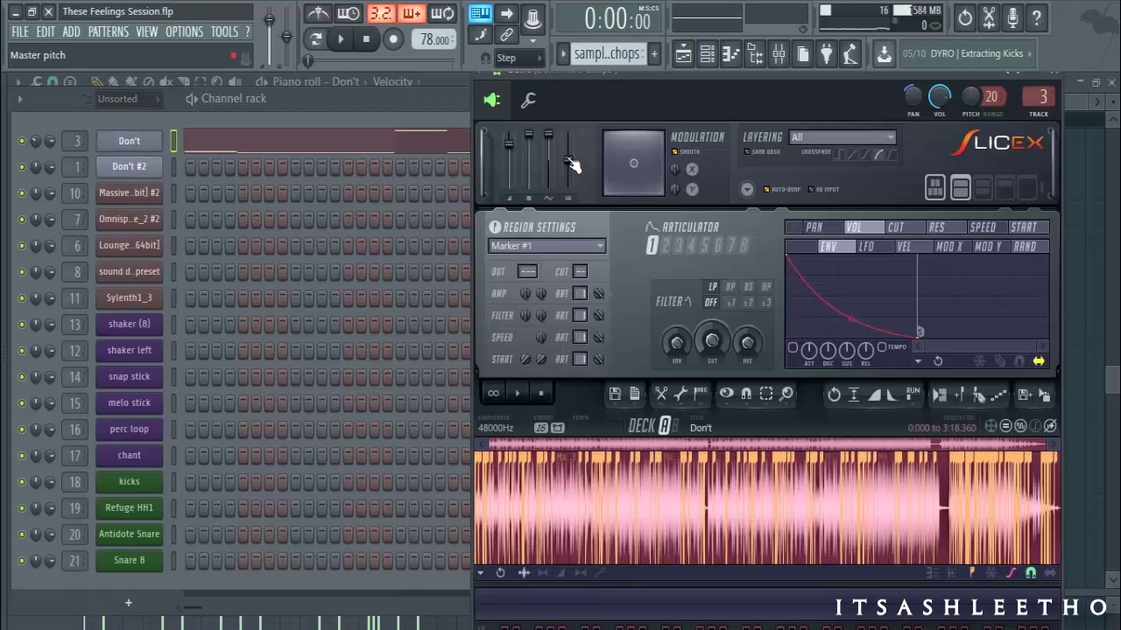
right_click(573, 171)
left_click(621, 366)
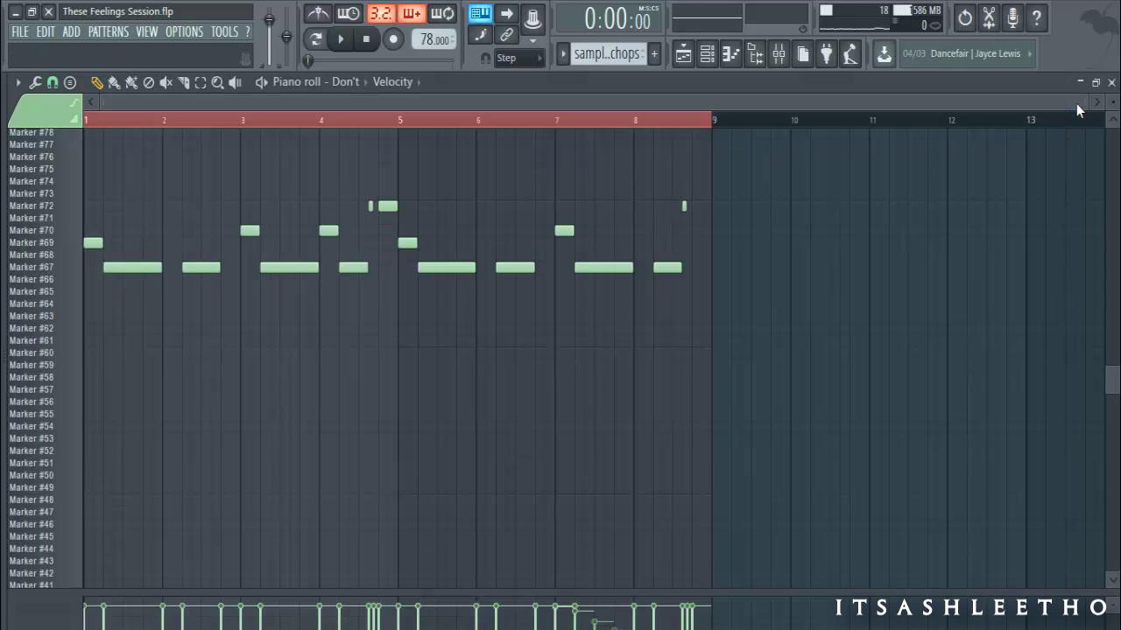
left_click(1080, 111)
- Play the sample chops pattern while examining its full note layout, then stop playback
left_click(350, 46)
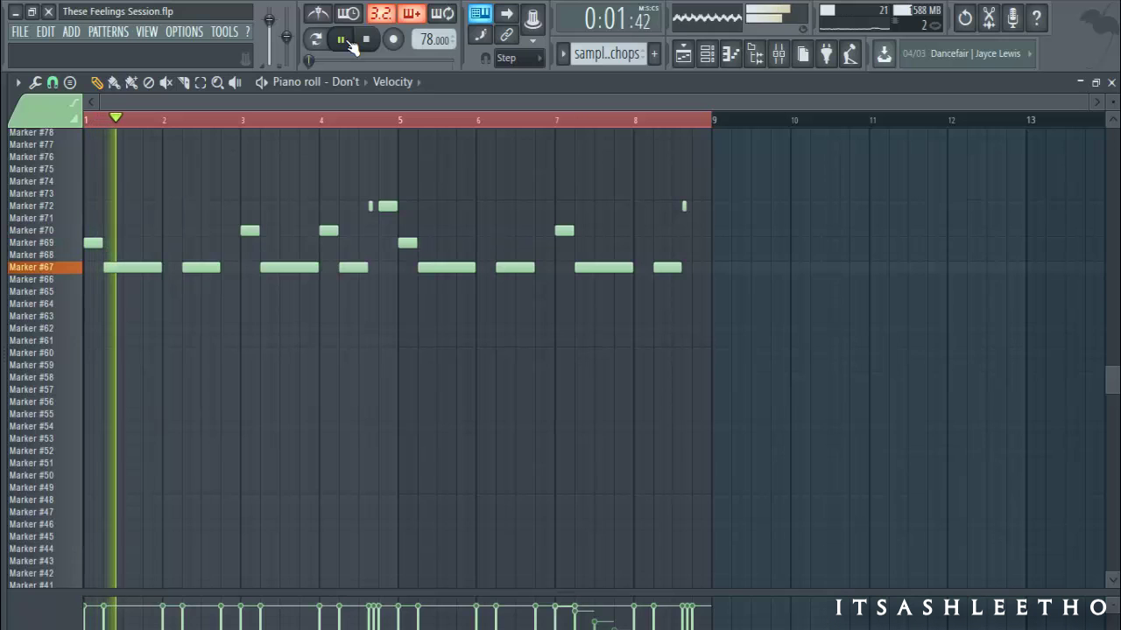
scroll(167, 280, "up", 3)
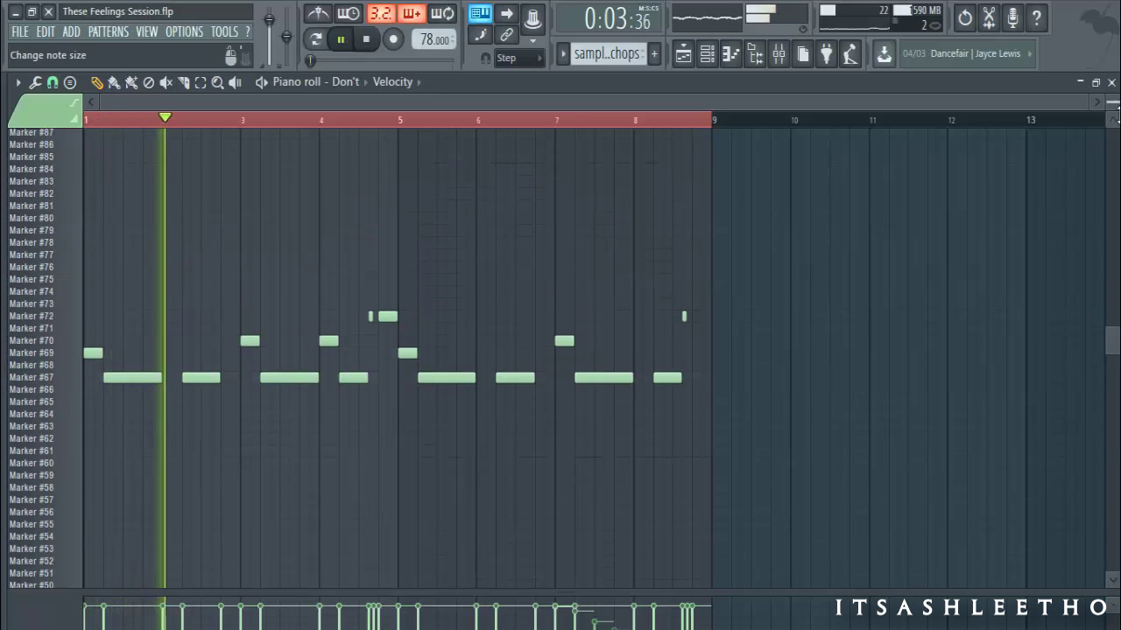
scroll(31, 526, "down", 3)
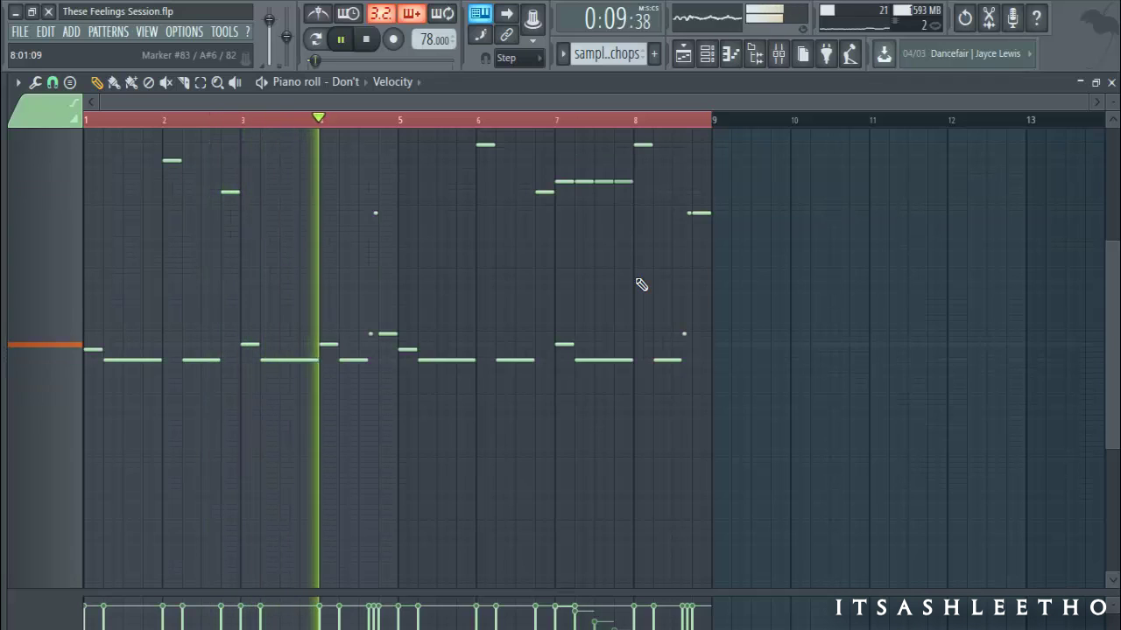
key("space")
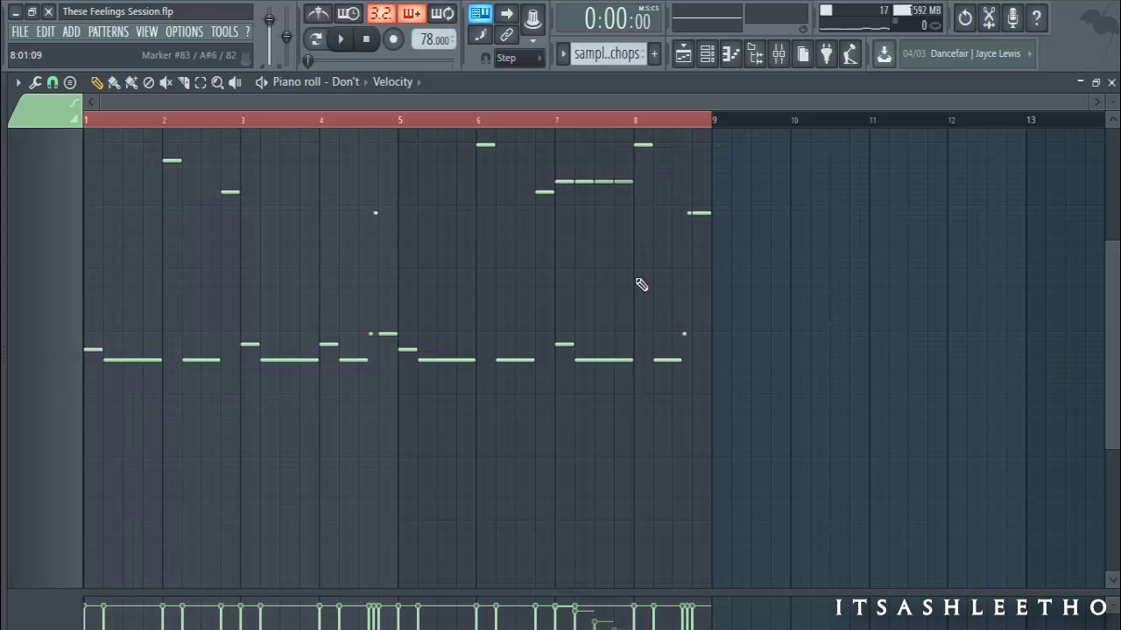
- Review the Love Philter, Low End EQ, Flangus and Stereo Enhancer settings on the Don't Intro Chops mixer track
left_click(779, 55)
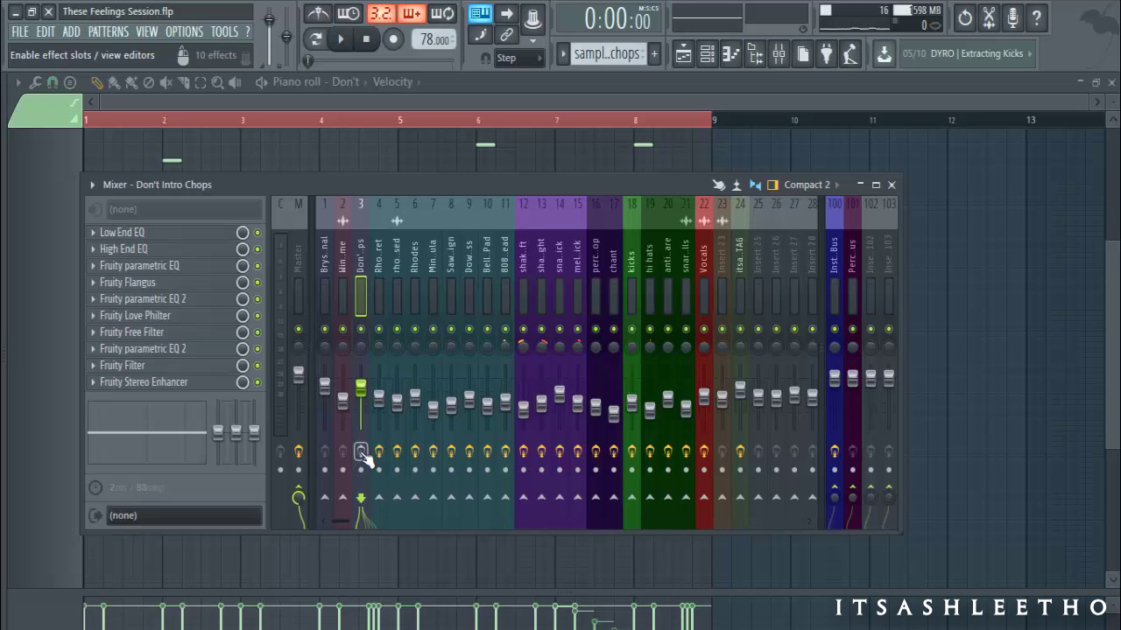
left_click(167, 317)
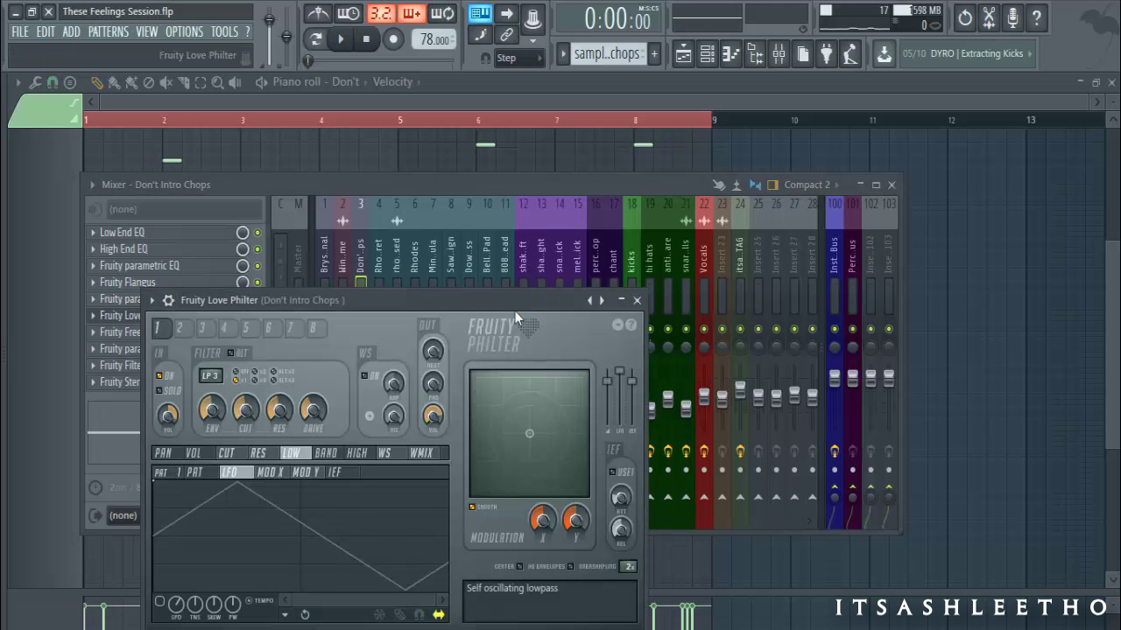
left_click(636, 299)
left_click(172, 238)
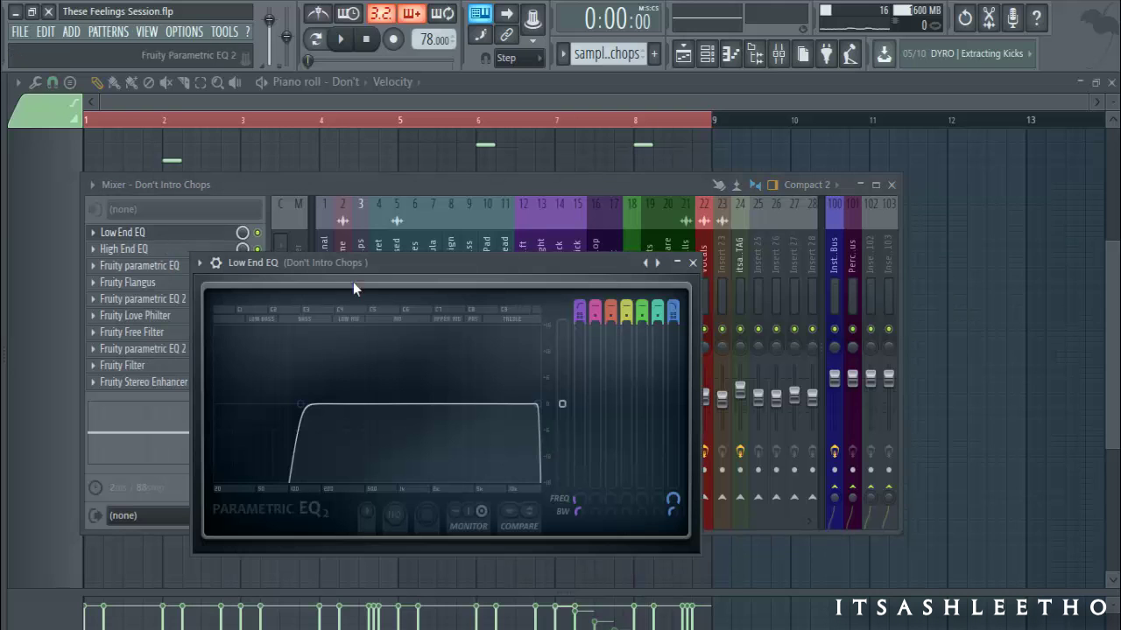
left_click(692, 262)
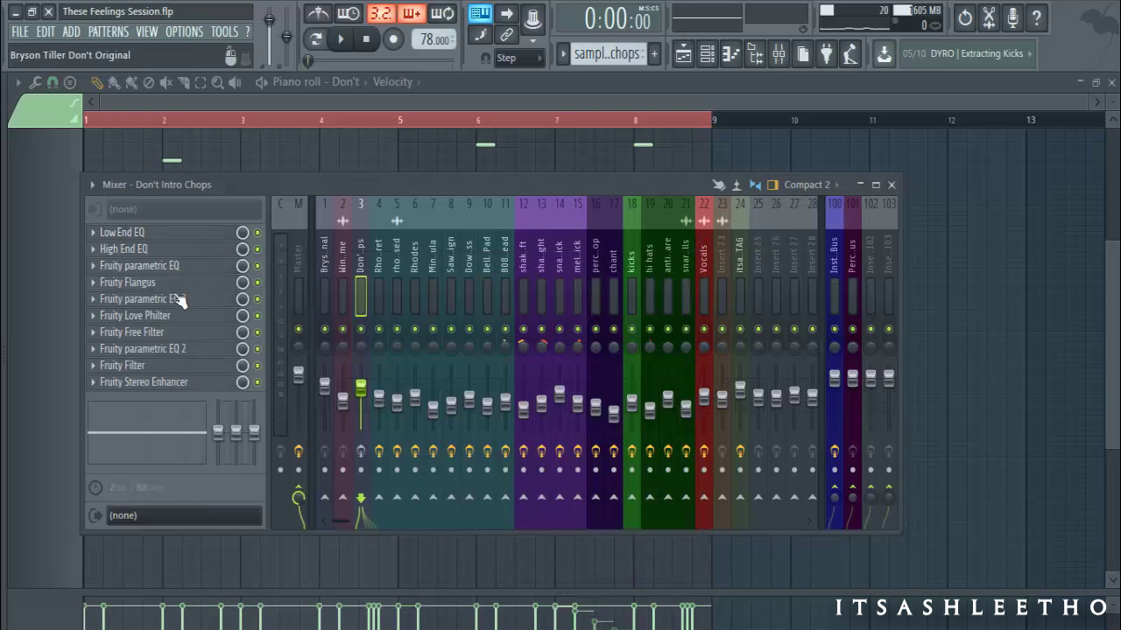
left_click(127, 283)
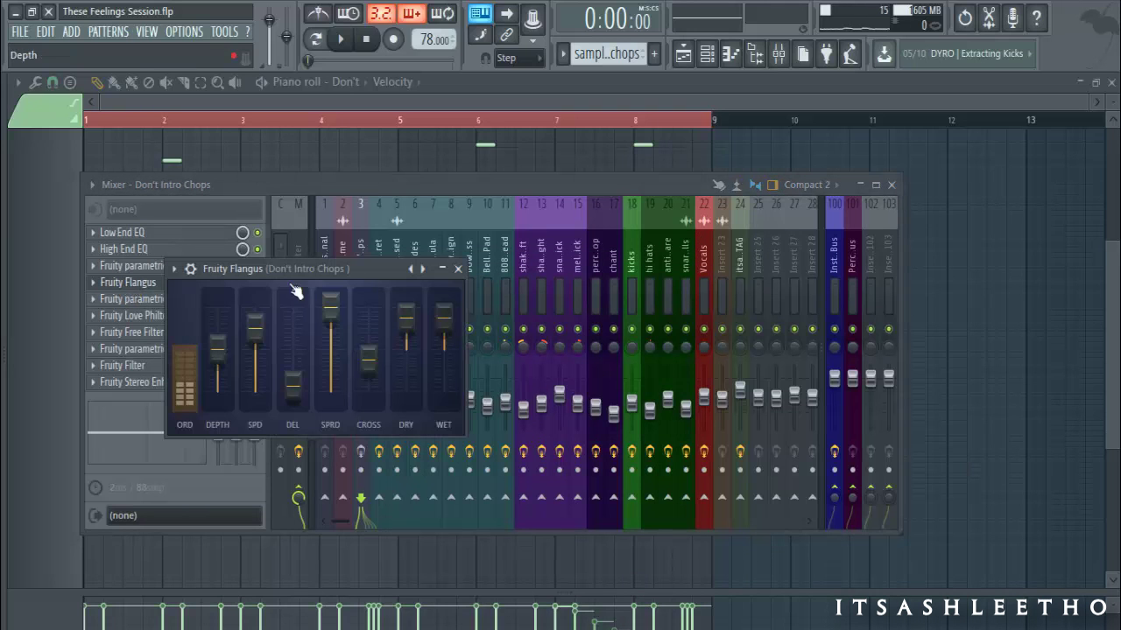
left_click(458, 269)
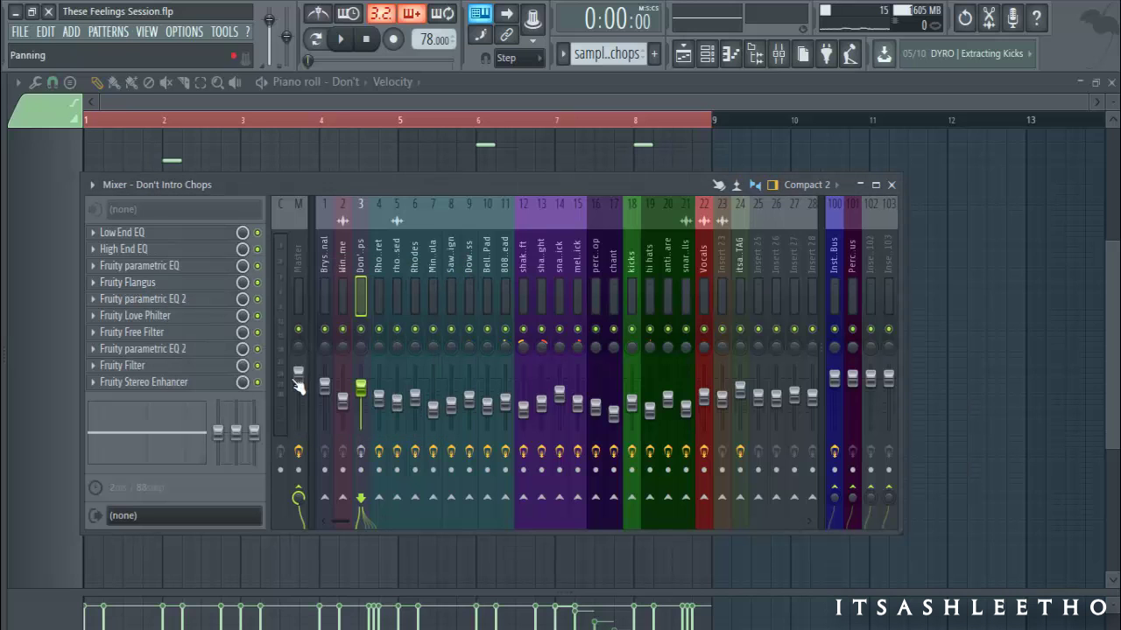
left_click(169, 382)
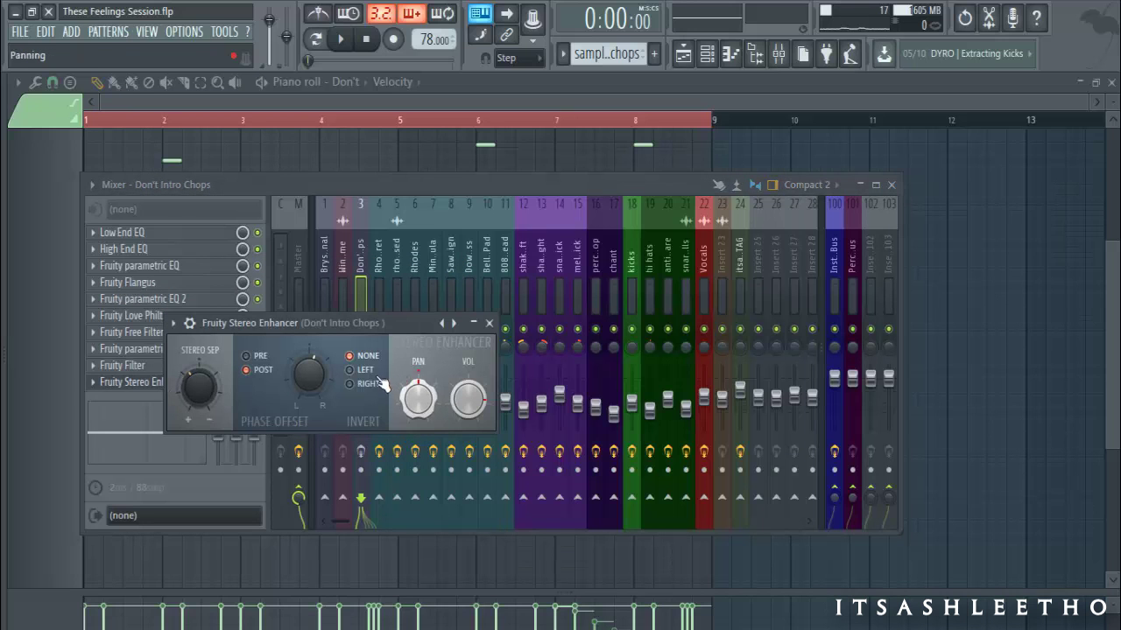
left_click(489, 323)
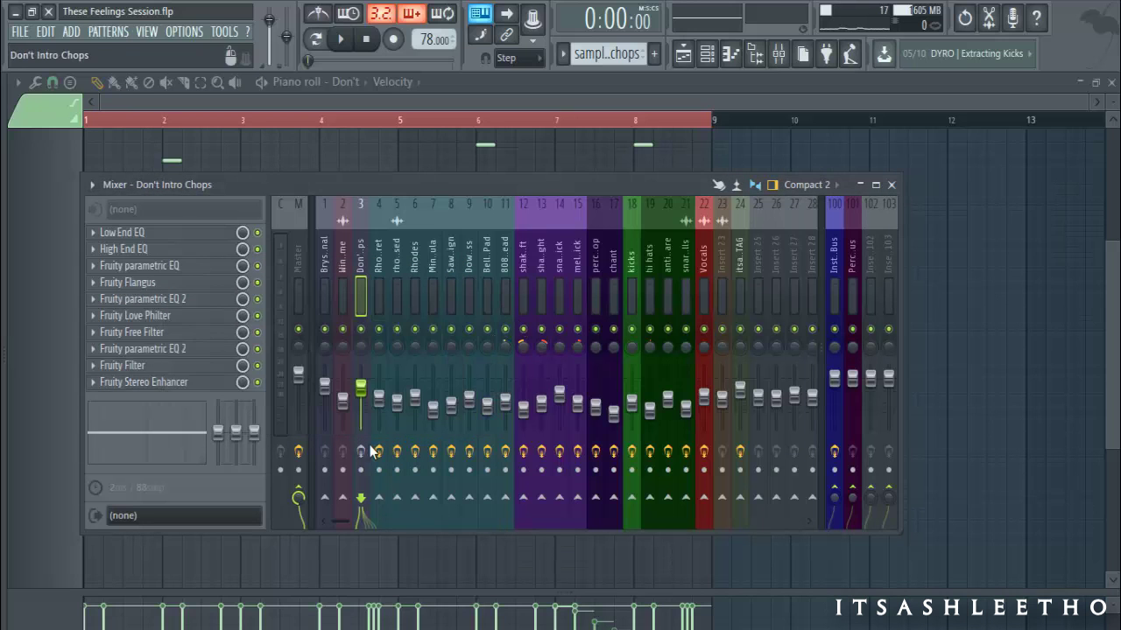
- Enable the effect slots on the Don't Intro Chops mixer track and audition the chops with effects
left_click(360, 451)
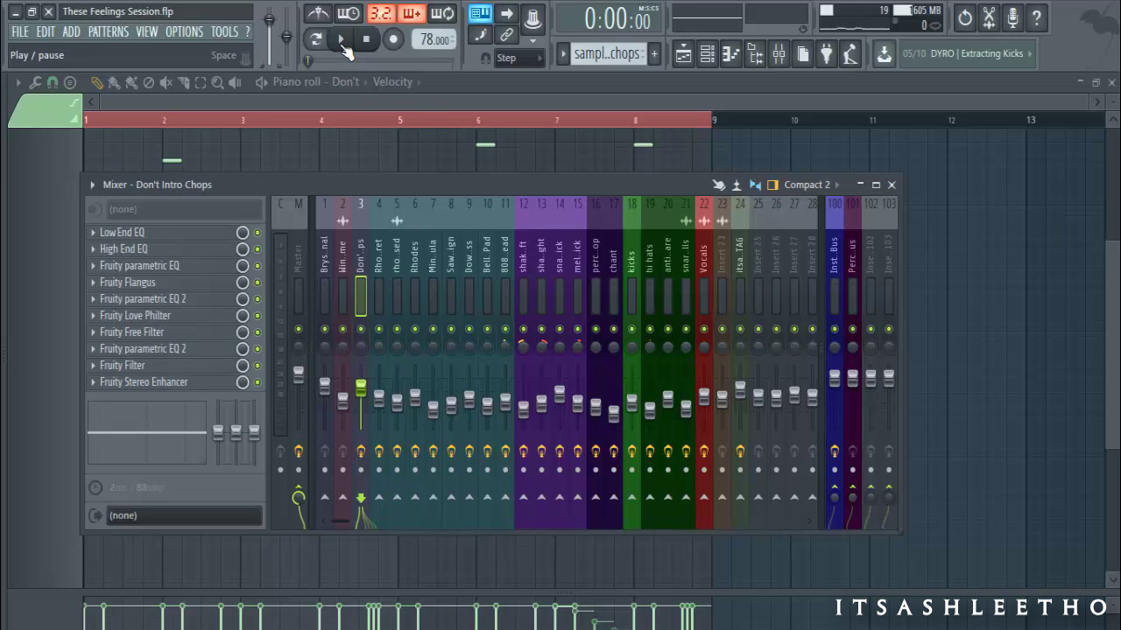
left_click(340, 38)
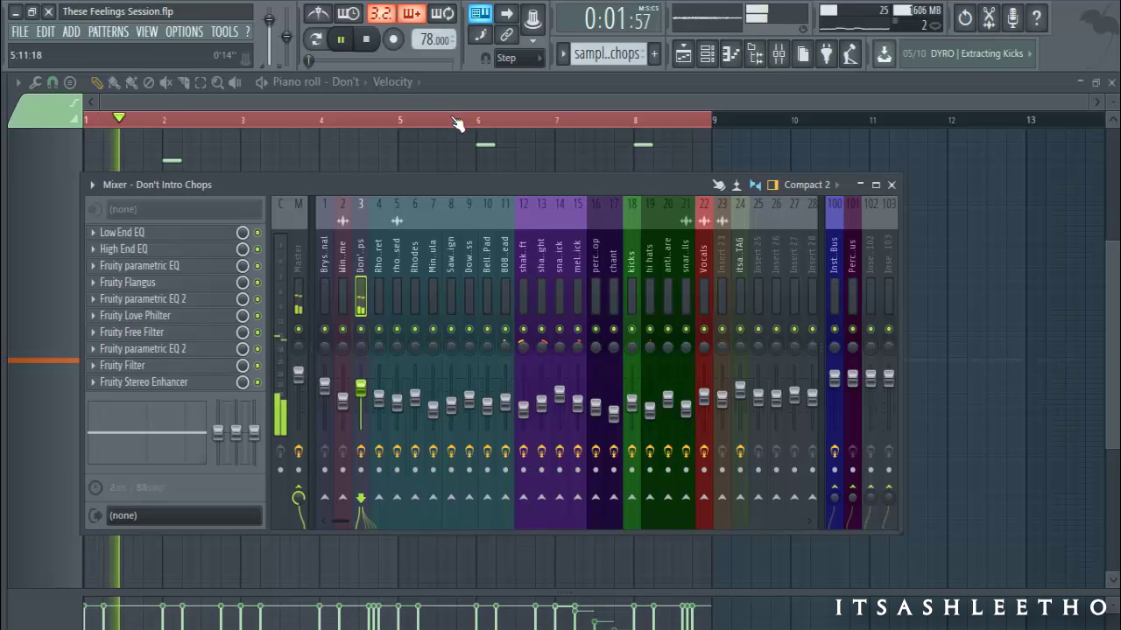
left_click(369, 40)
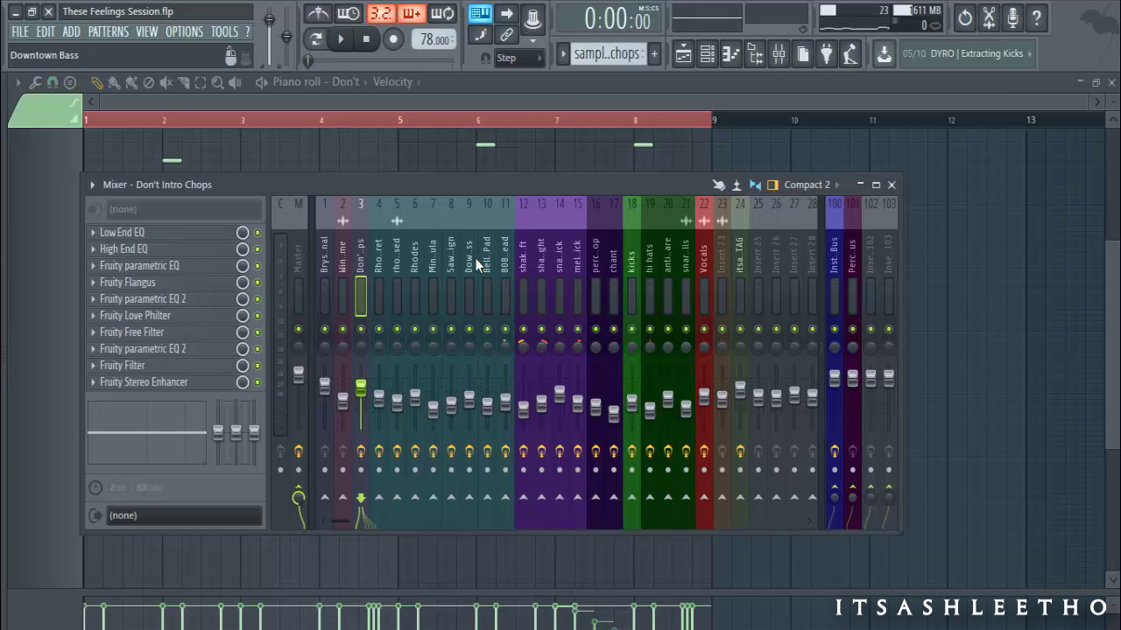
- Return to the playlist and unmute the ep rhodes track alongside sample chops
key("F9")
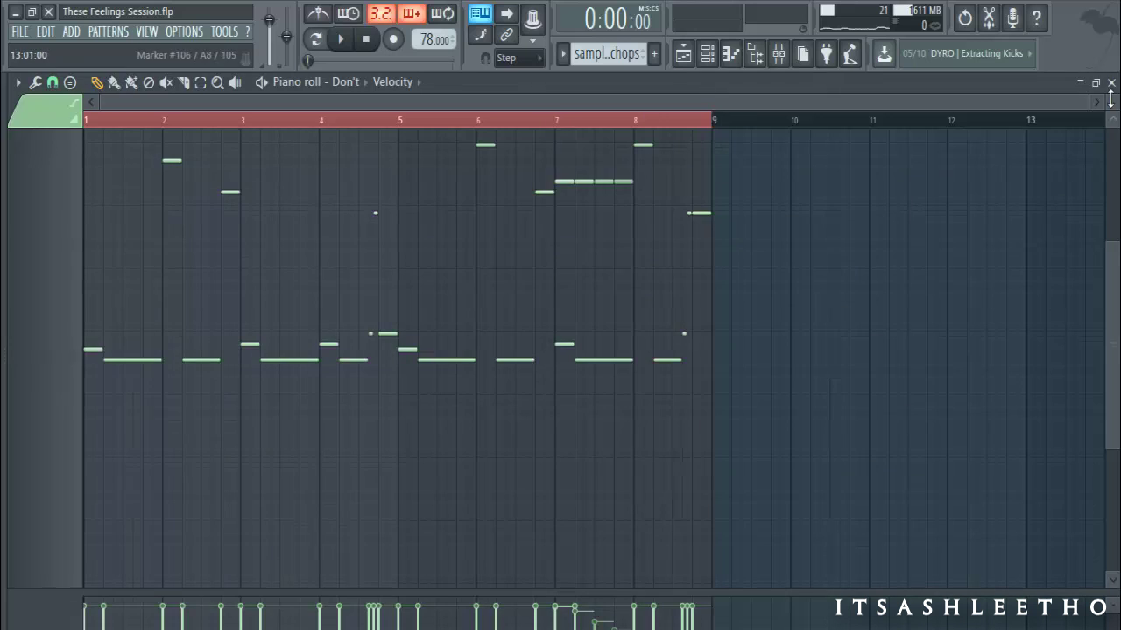
left_click(1111, 82)
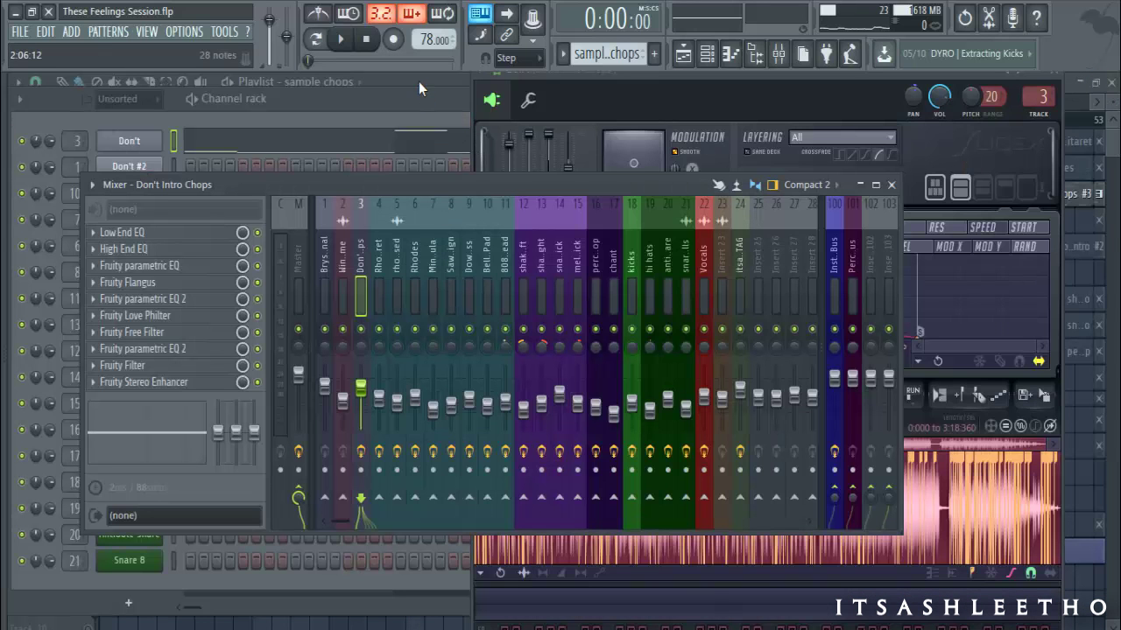
left_click(419, 81)
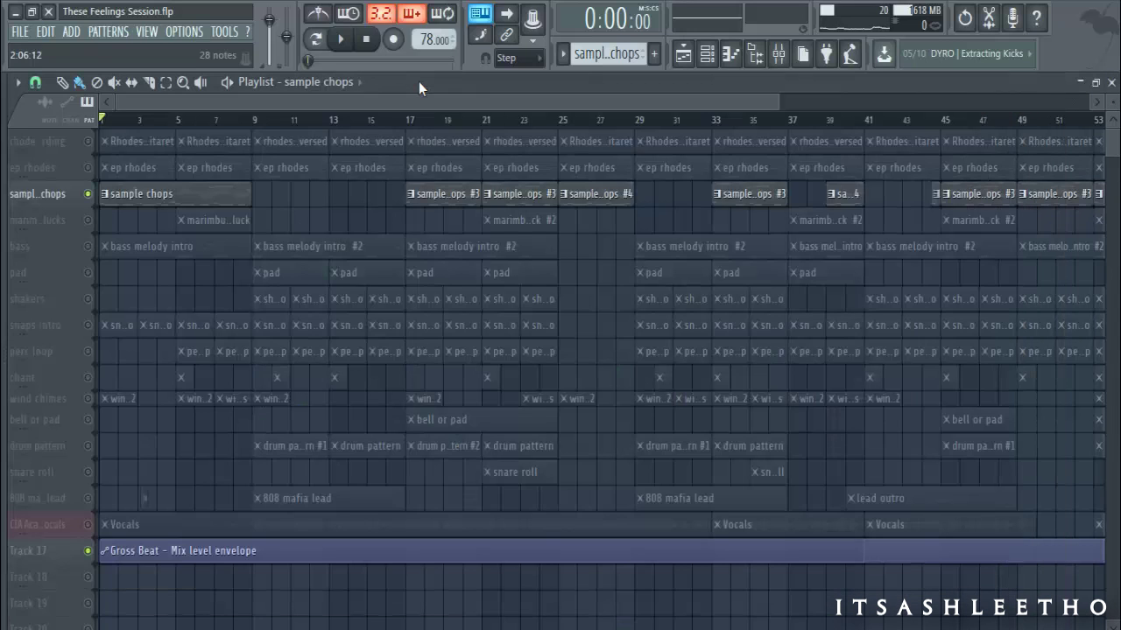
left_click(88, 167)
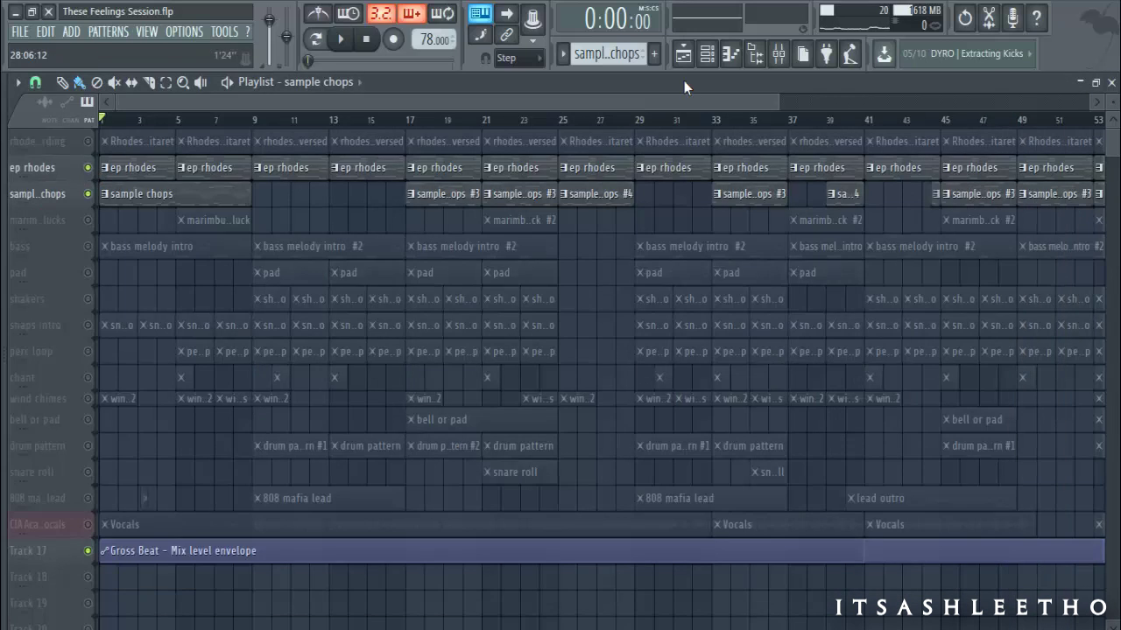
- Select the ep rhodes pattern and open its Lounge Lizard EP-4 channel in the piano roll
left_click(707, 54)
left_click(604, 55)
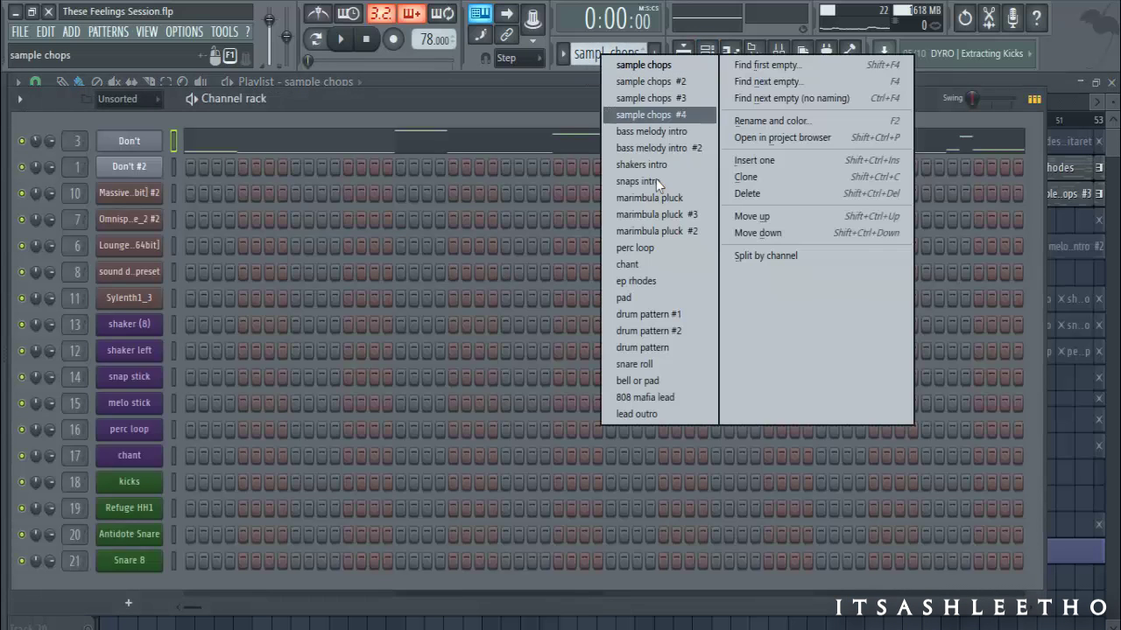
left_click(641, 283)
left_click(314, 245)
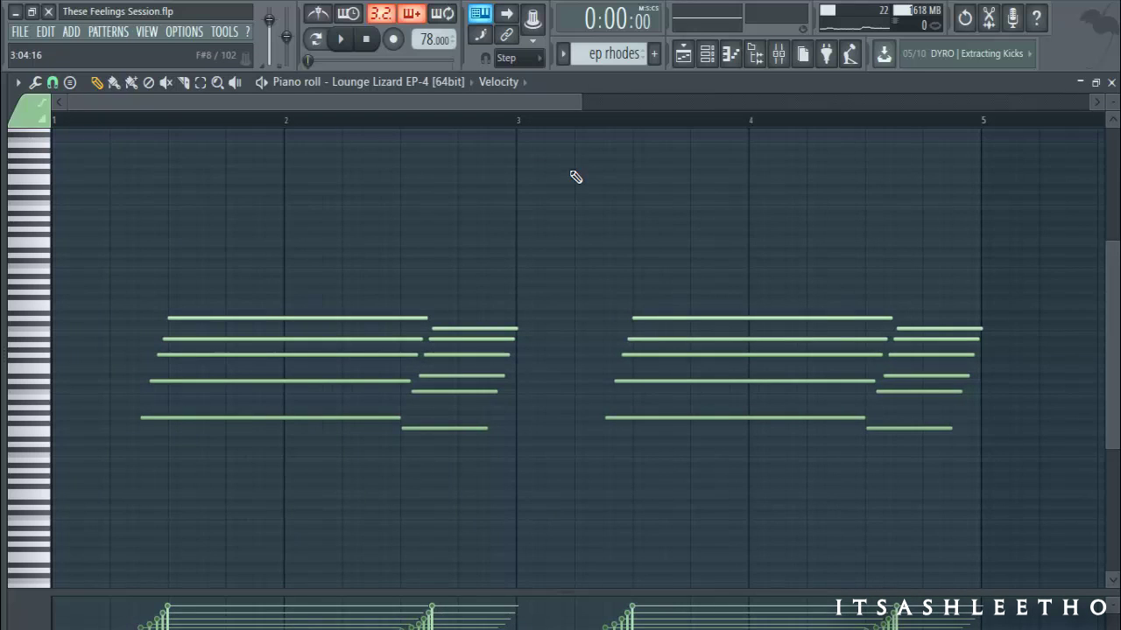
- Examine the staggered ep rhodes chords across bars 1 to 5 and play them
scroll(1112, 109, "up", 1)
scroll(1111, 110, "up", 1)
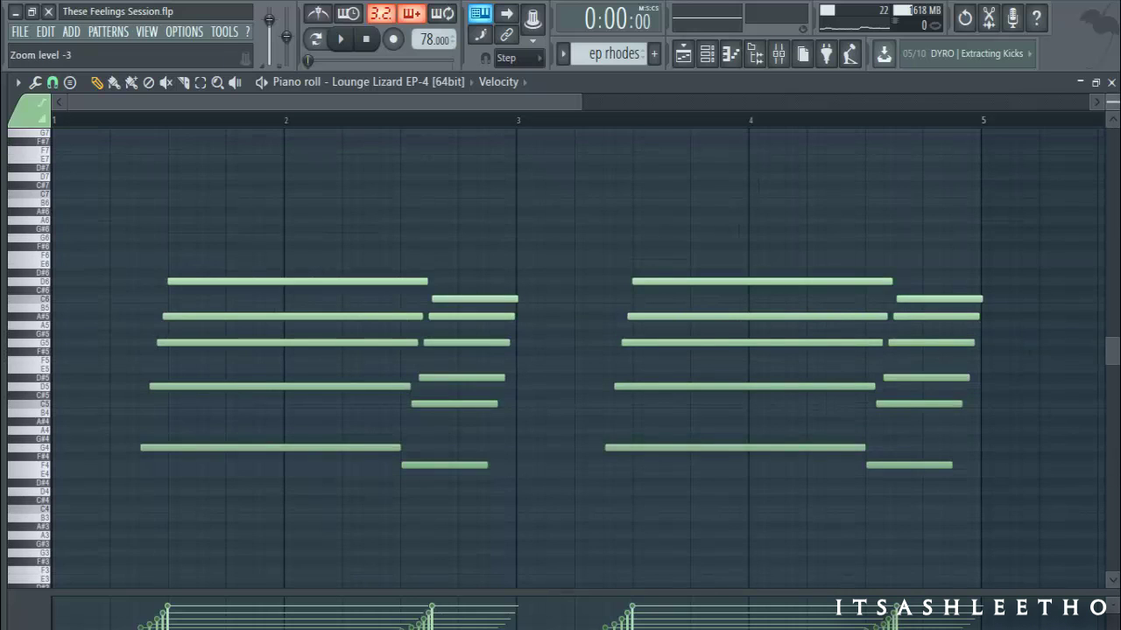
scroll(1111, 110, "up", 1)
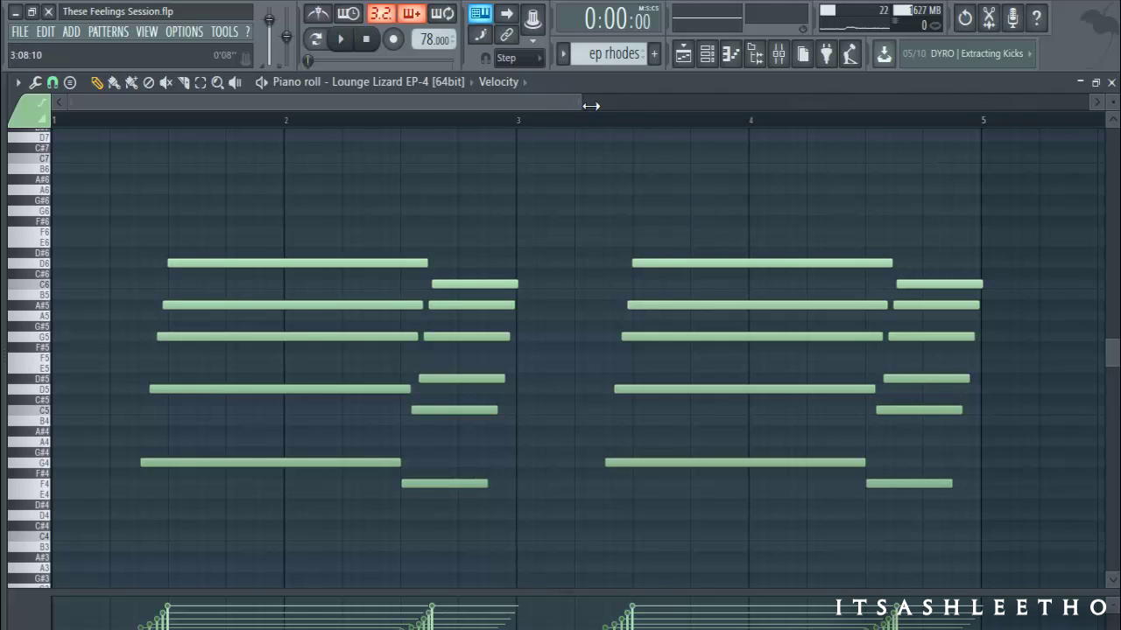
left_click_drag(585, 102, 823, 122)
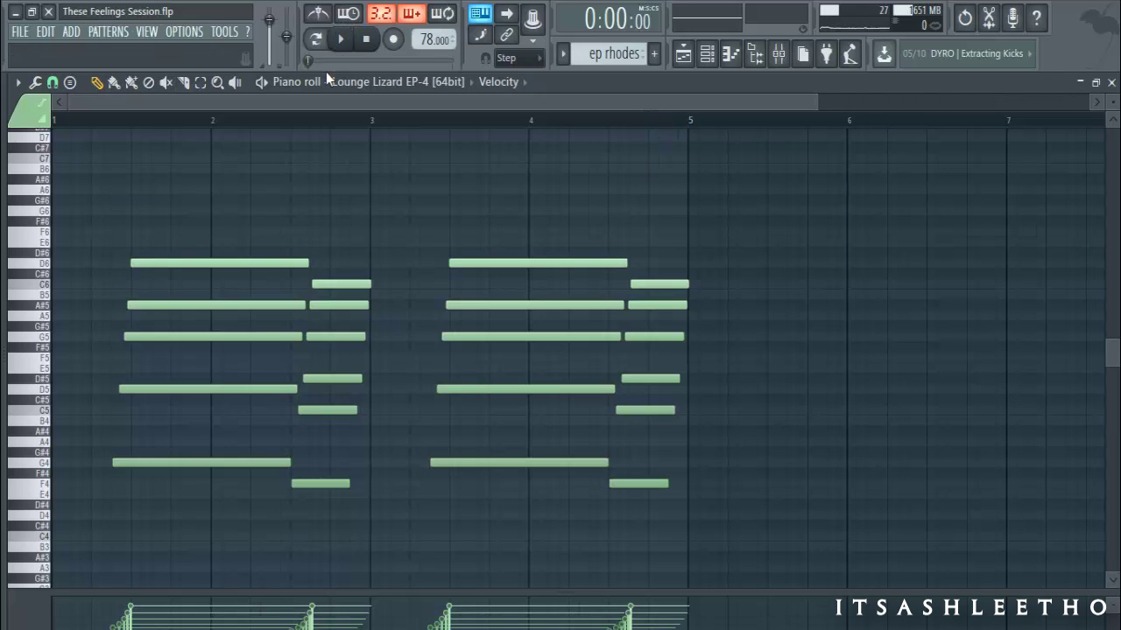
left_click_drag(828, 105, 680, 120)
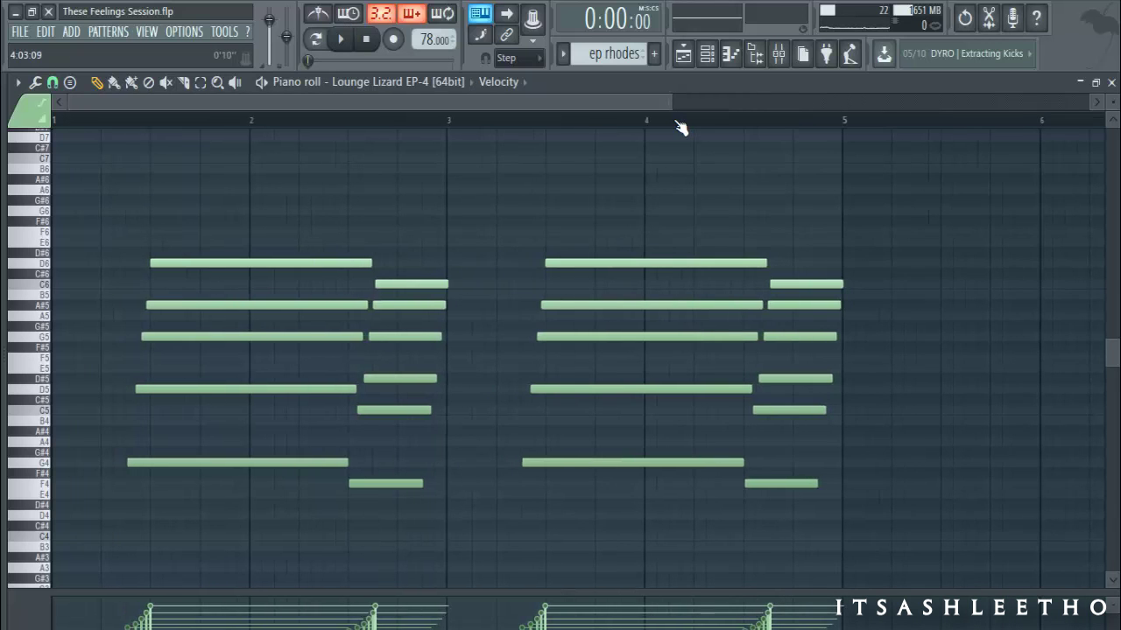
key("space")
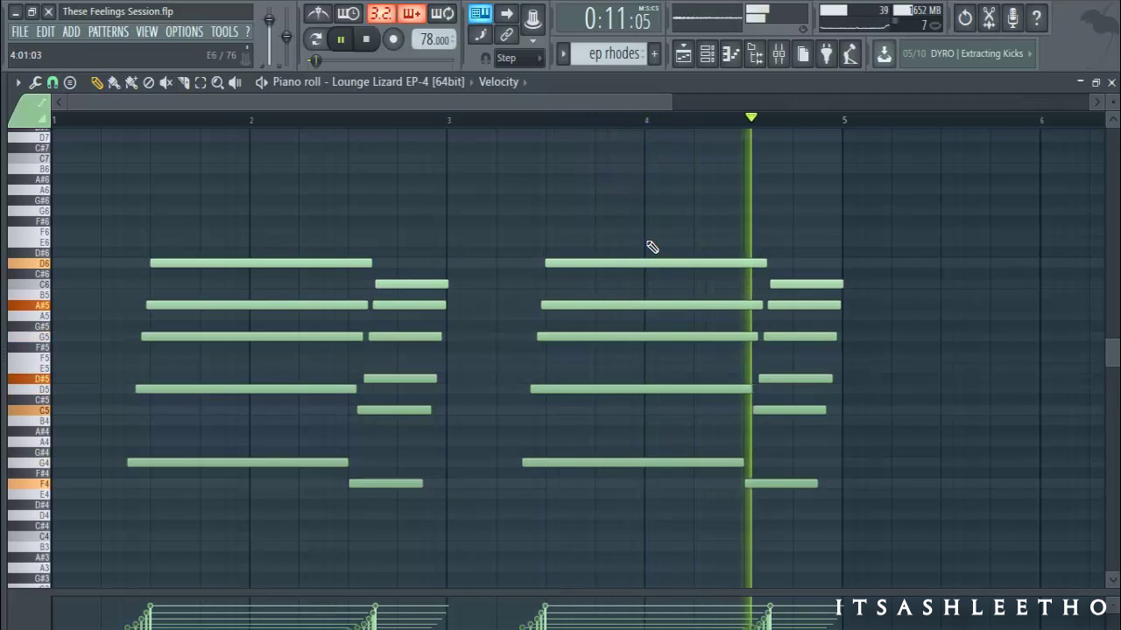
- Stop playback, return to the playlist and unmute the Rhodes Guitaret recording track
key("space")
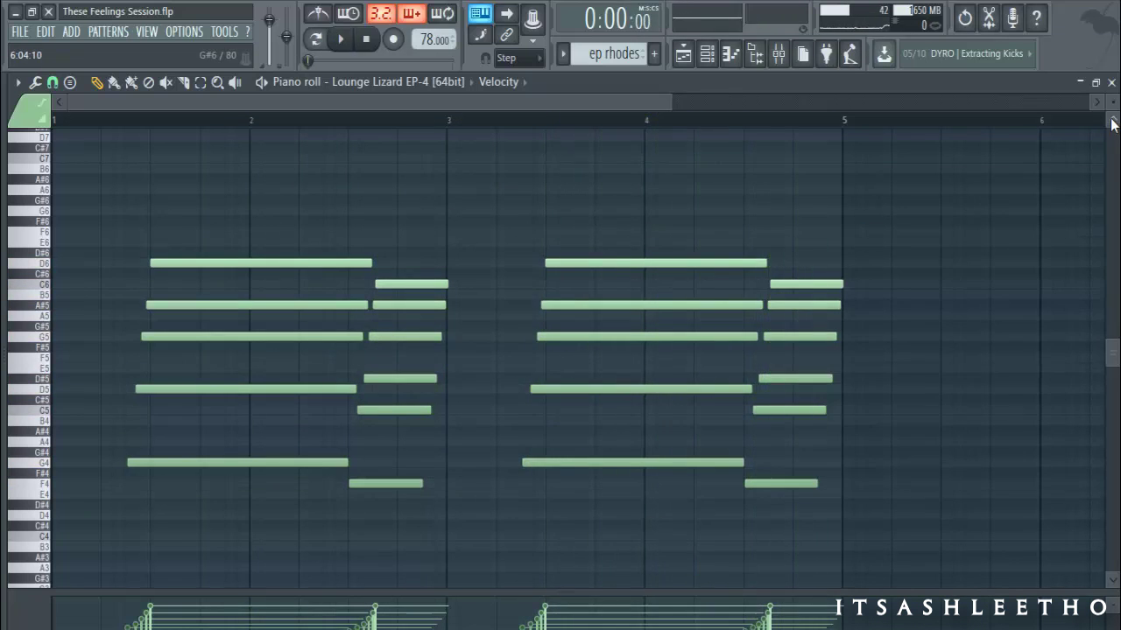
left_click(1111, 82)
key("F6")
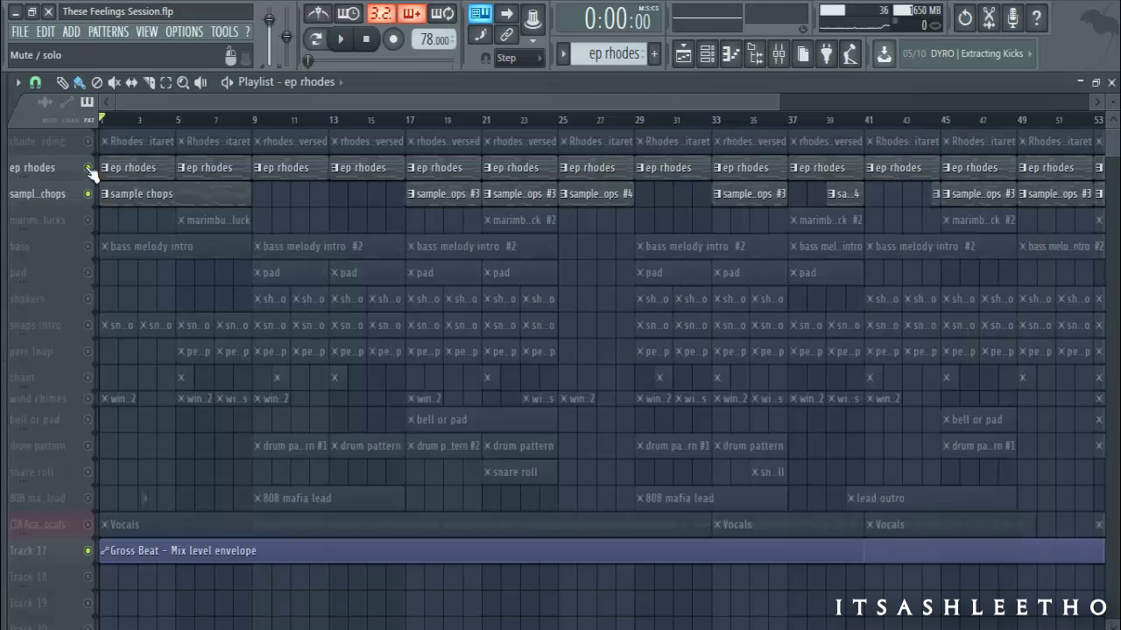
left_click(89, 141)
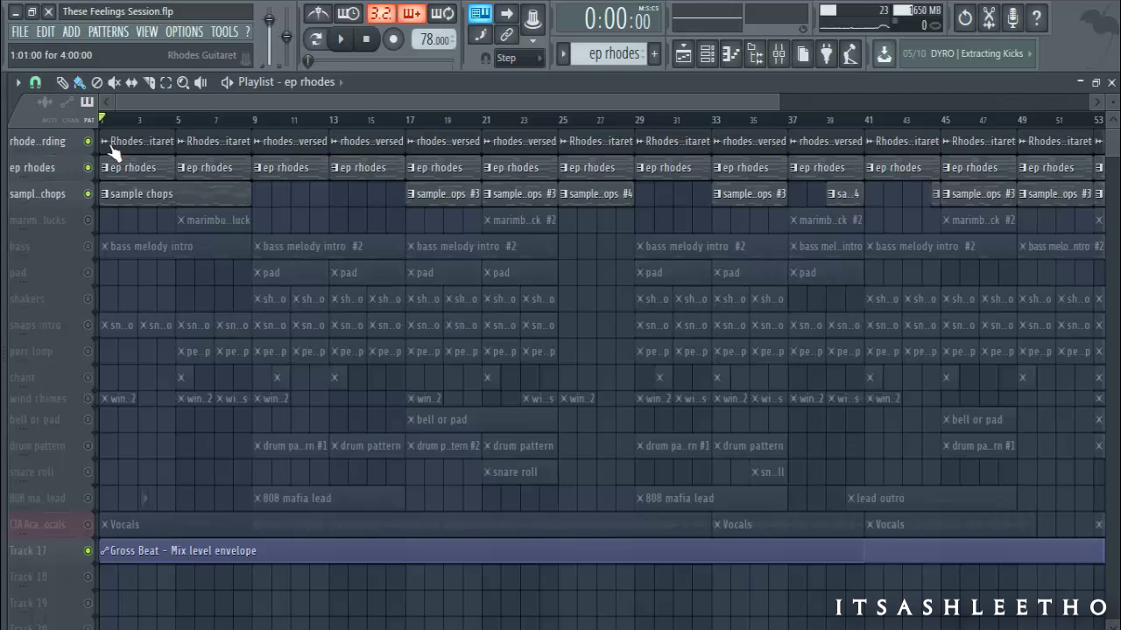
- Play the arrangement from bar 1, unmuting the marimbula pluck and bass tracks during playback
left_click_drag(793, 106, 412, 151)
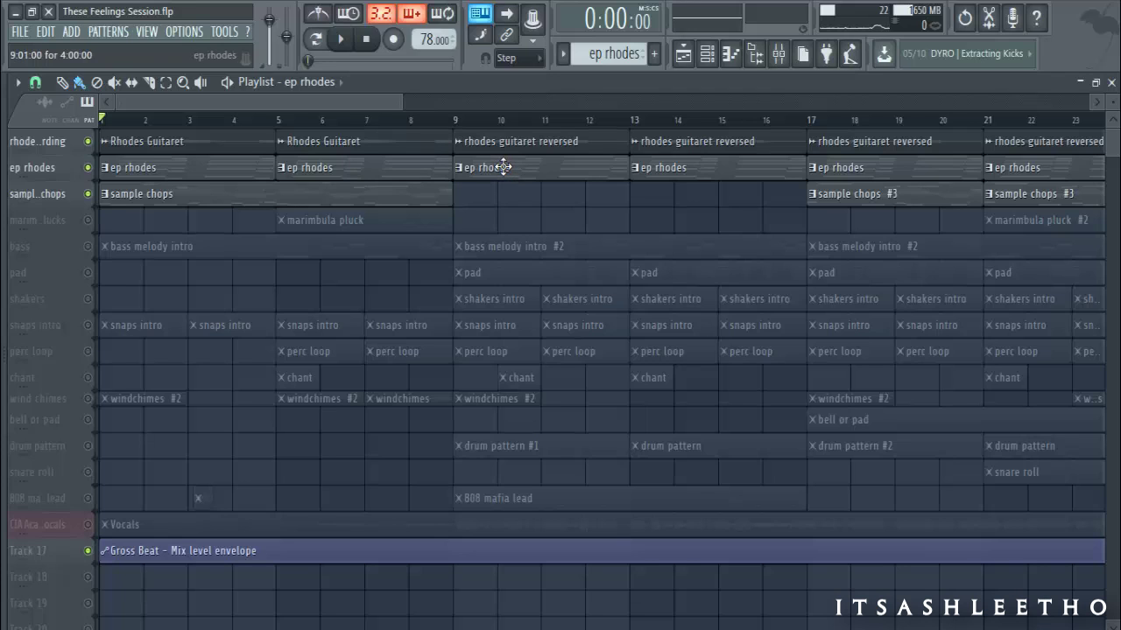
key("space")
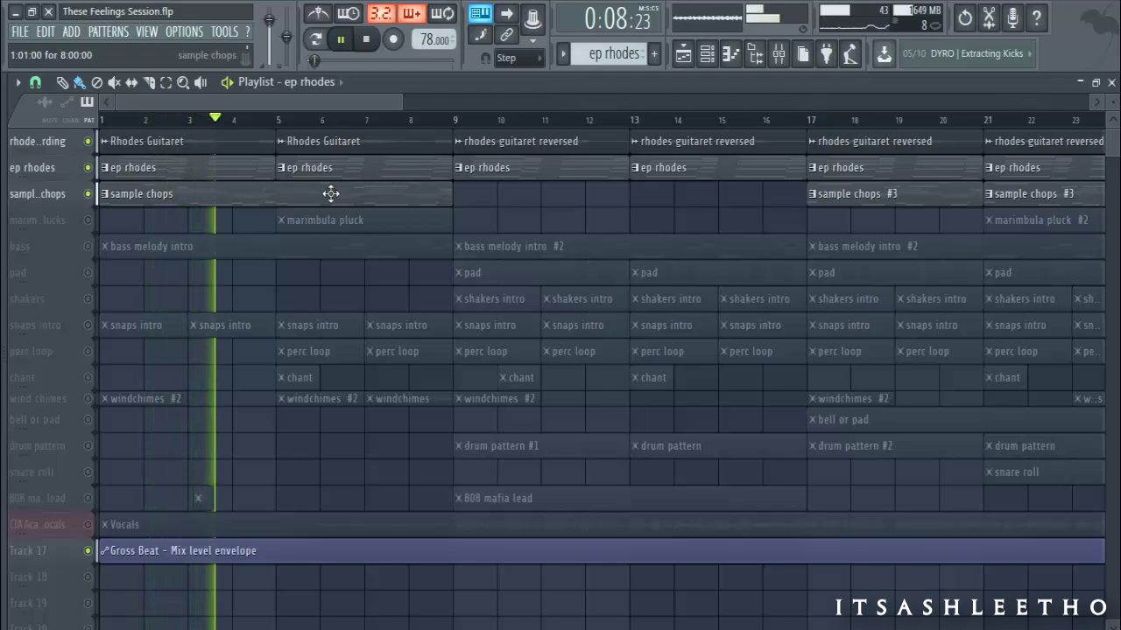
left_click(88, 219)
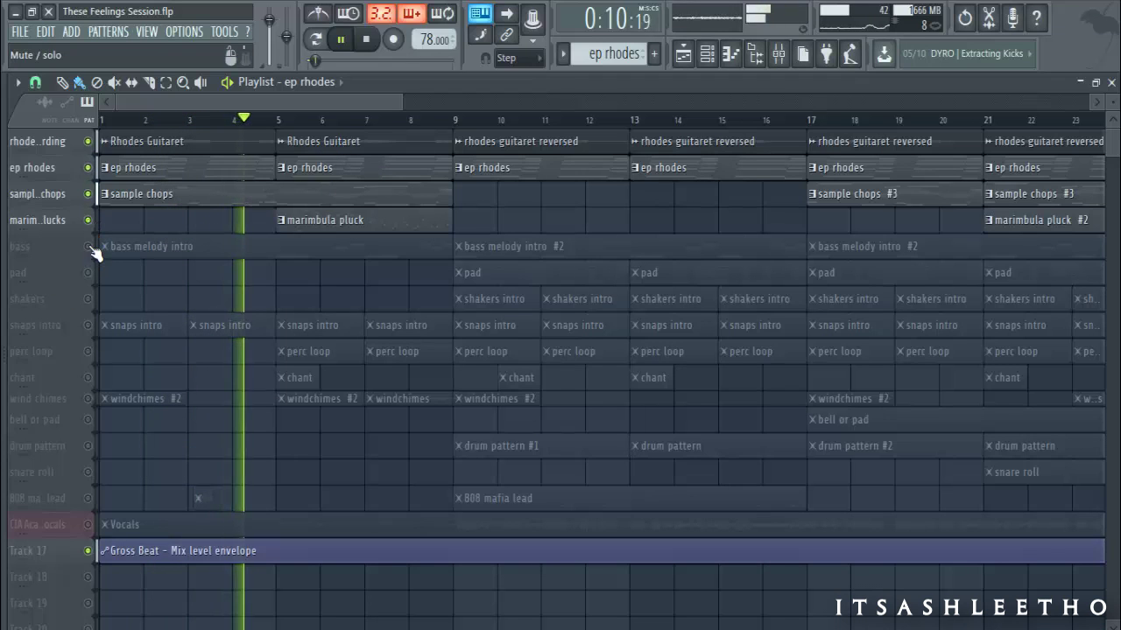
left_click(88, 246)
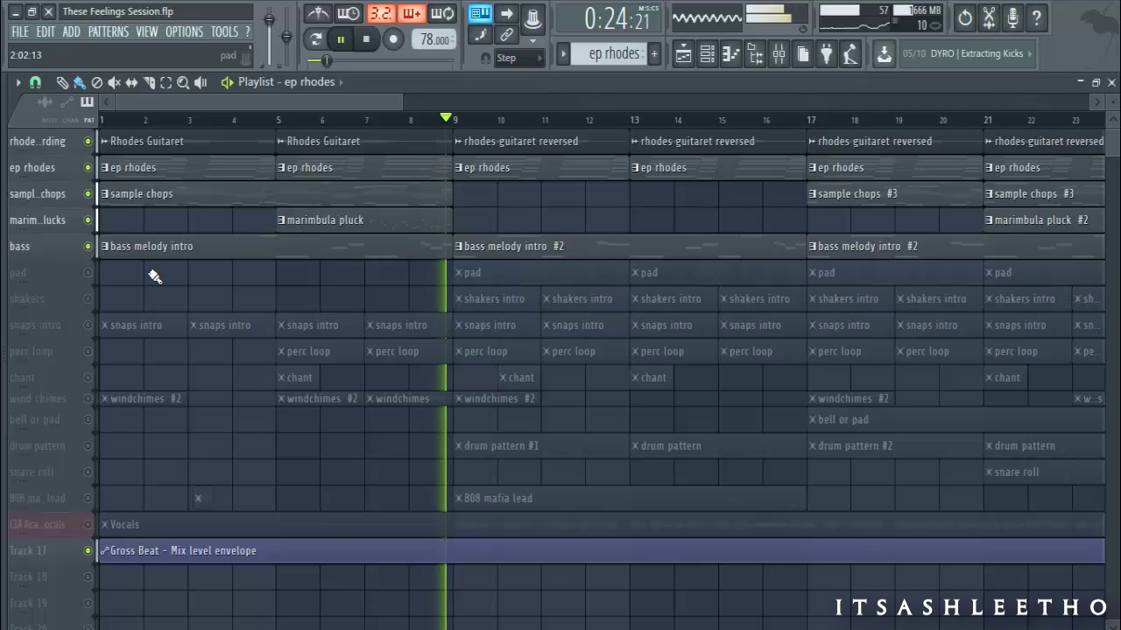
key("space")
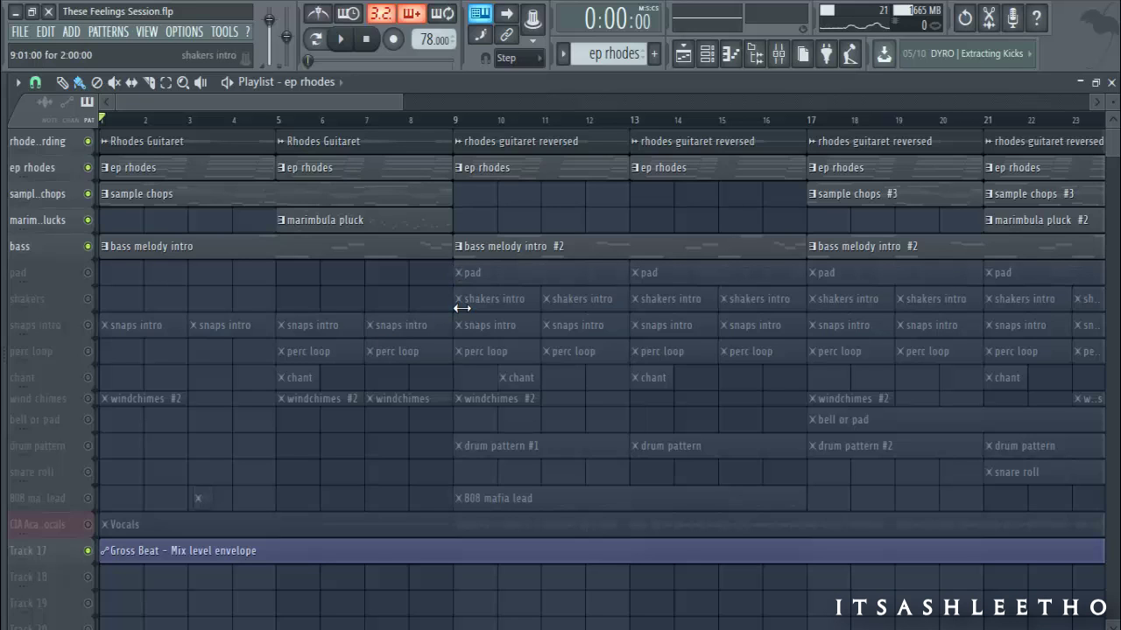
- Unmute the pad track, select the pad pattern and show it in the channel rack
left_click(88, 274)
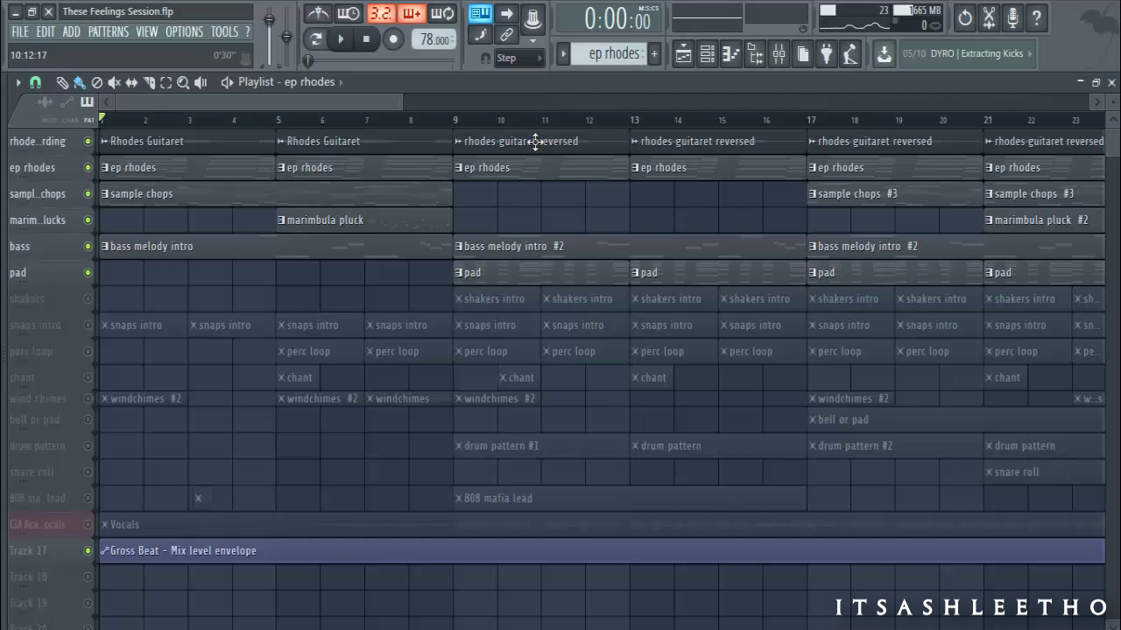
left_click(711, 61)
left_click(711, 62)
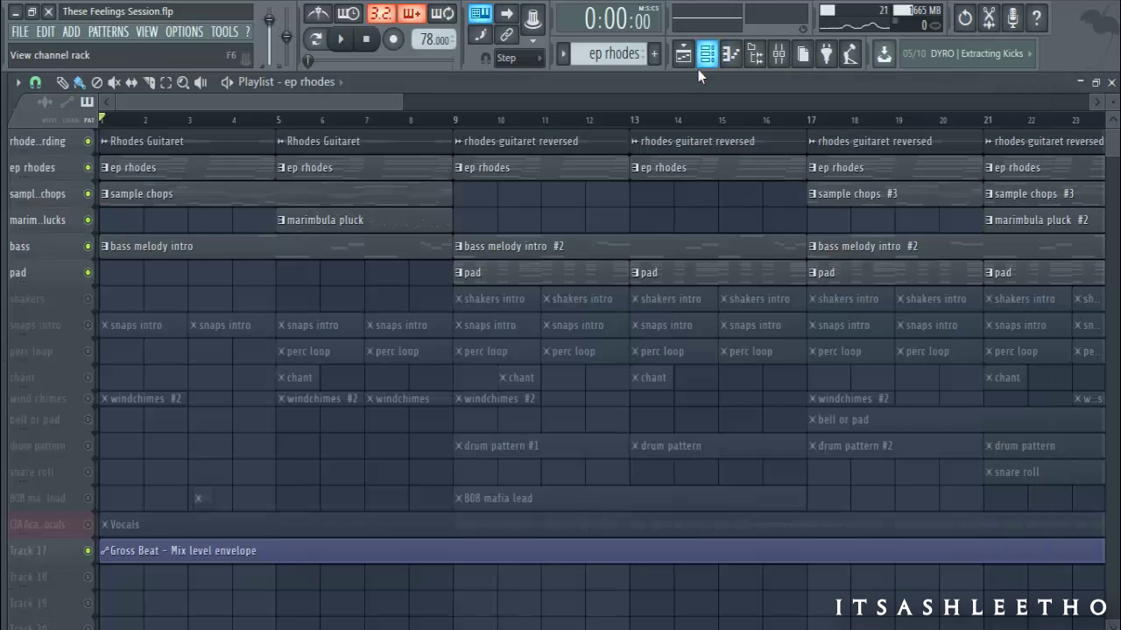
left_click(612, 53)
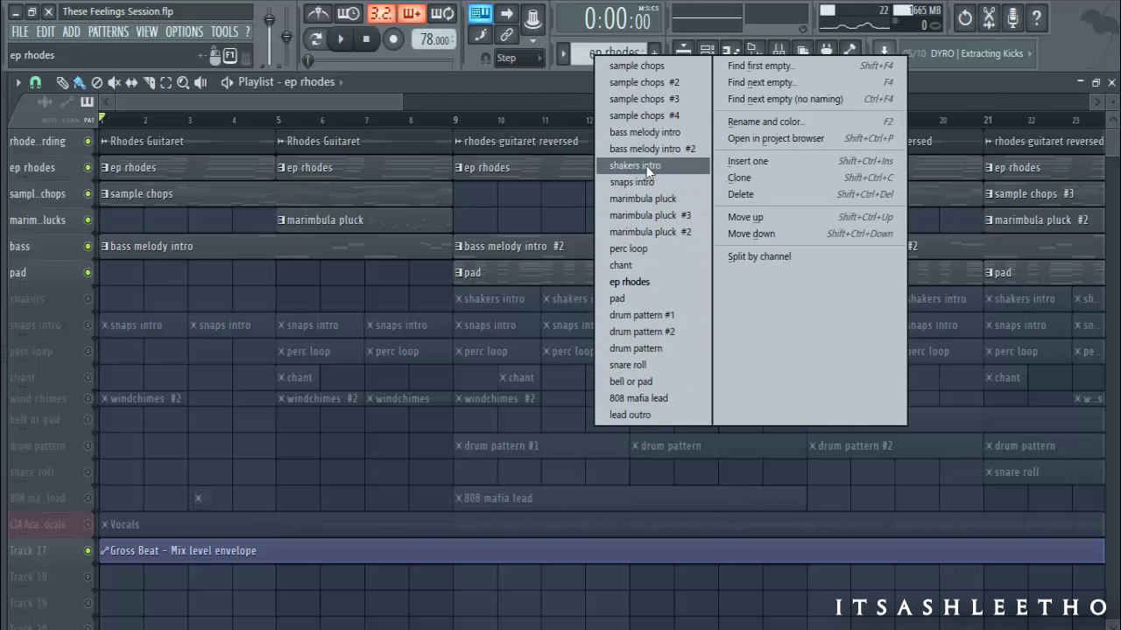
left_click(655, 300)
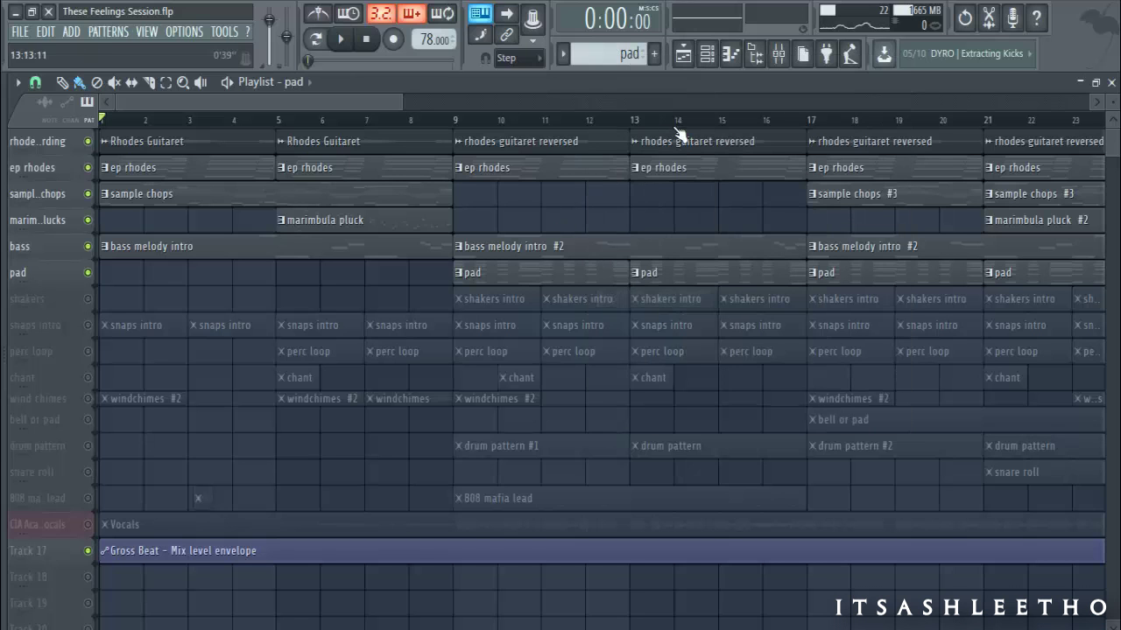
left_click(711, 55)
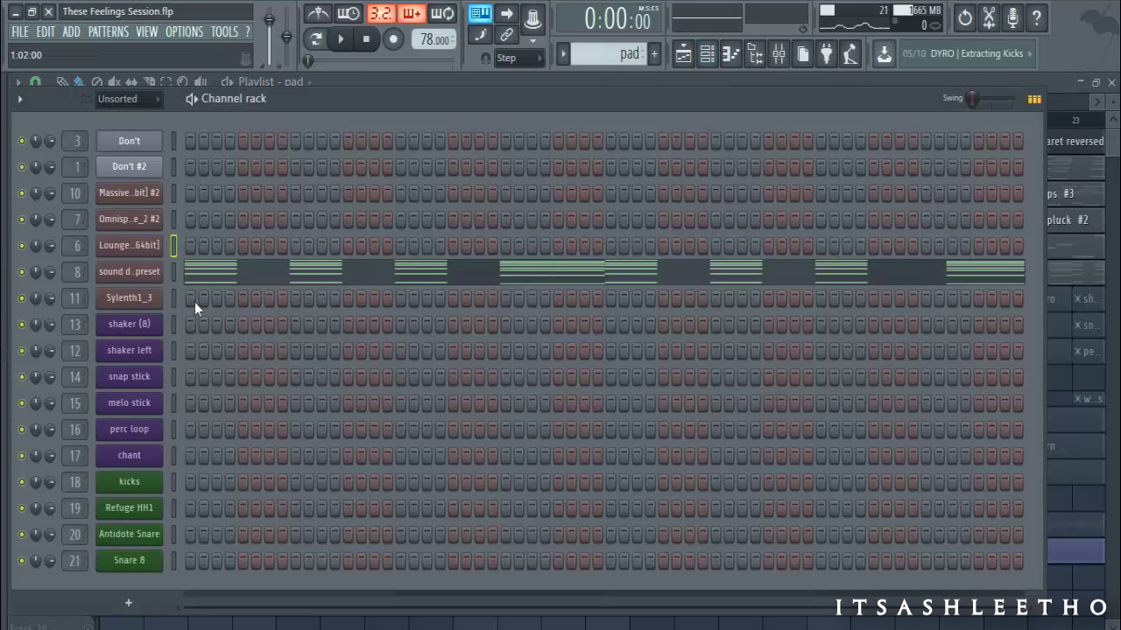
- Inspect the instrument on the pad pattern's channel and audition the pattern before returning to the playlist
left_click(156, 278)
mouse_move(470, 129)
left_mouse_down()
mouse_move(479, 108)
mouse_move(477, 130)
left_mouse_up()
left_click(836, 122)
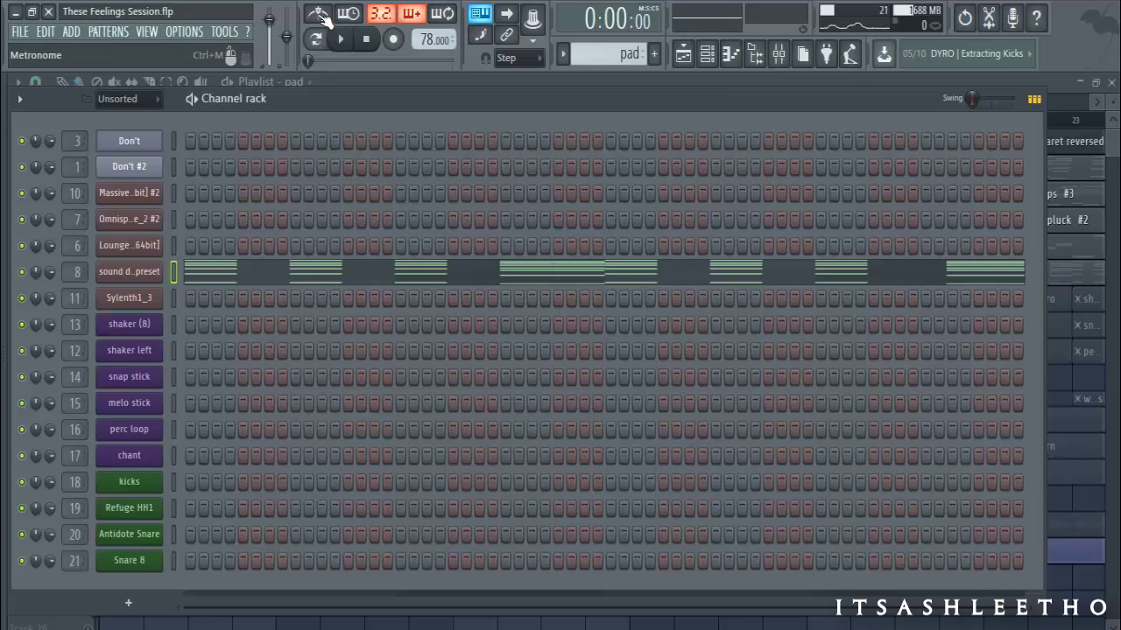
key("space")
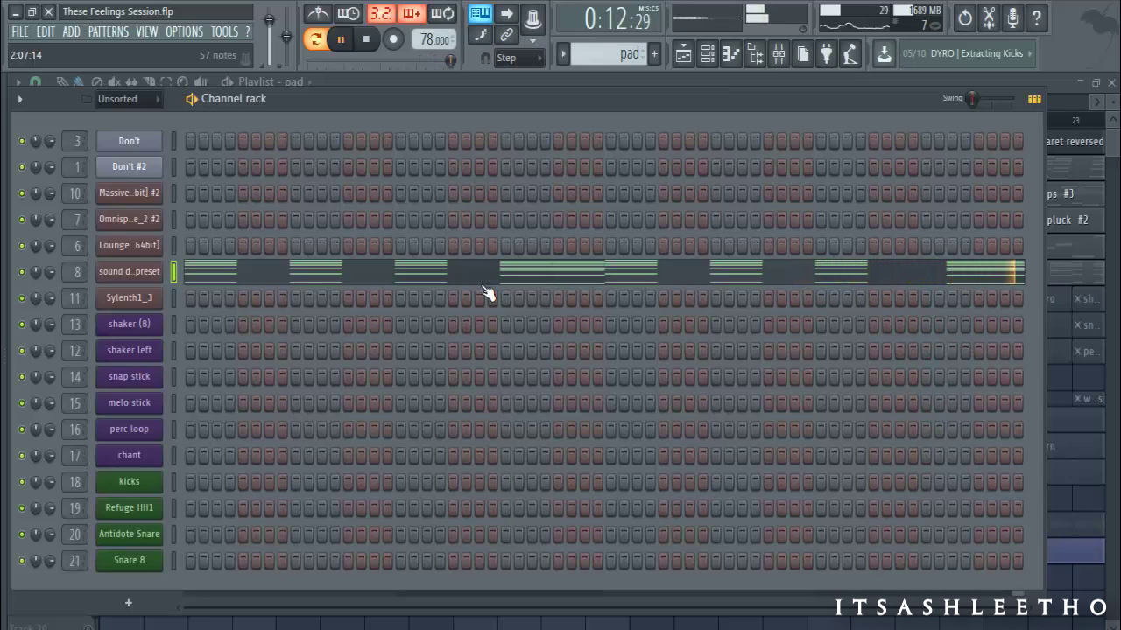
key("space")
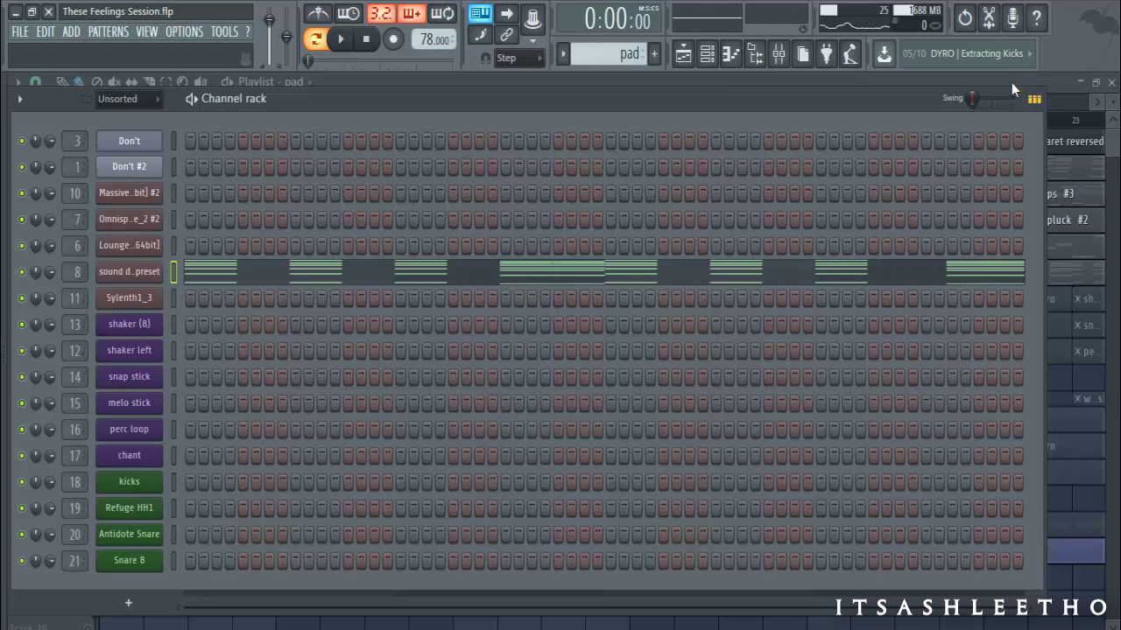
left_click(1053, 82)
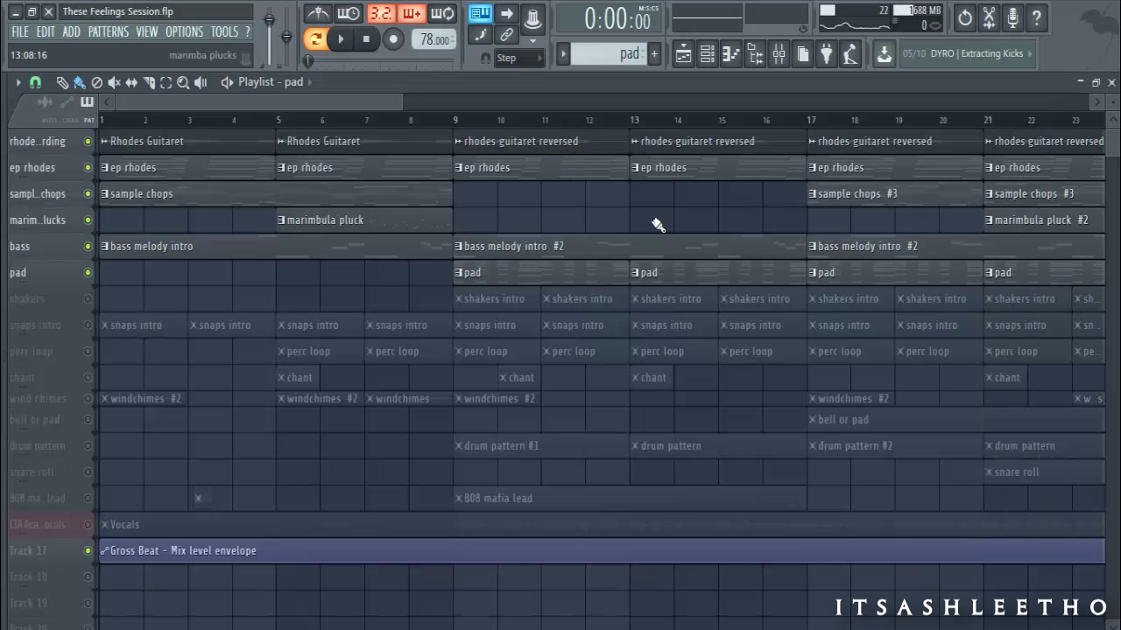
- Clear the time selection over bars 9 to 16 and play the arrangement from bar 8
scroll(657, 224, "down", 2)
left_click_drag(368, 129, 569, 187)
scroll(541, 225, "up", 2)
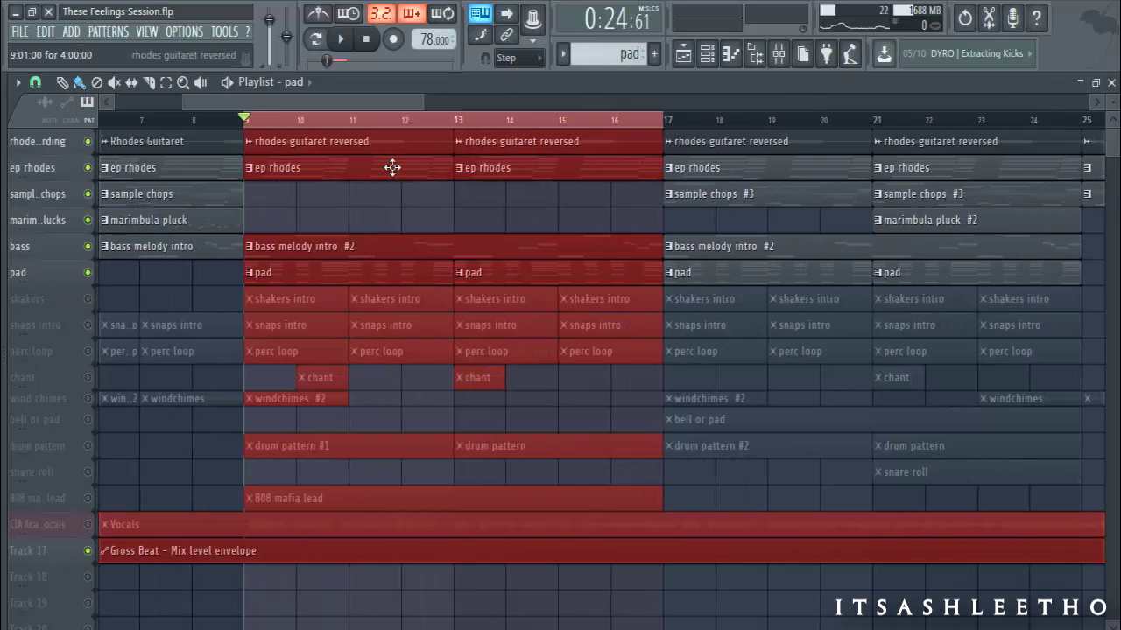
left_click(196, 123)
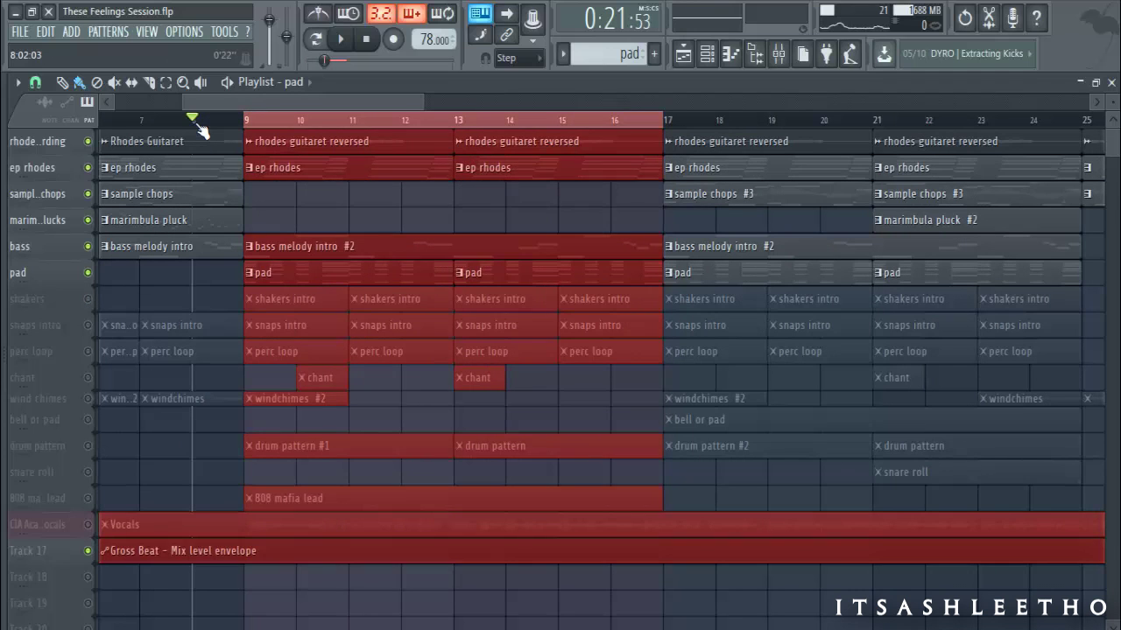
left_click(197, 125)
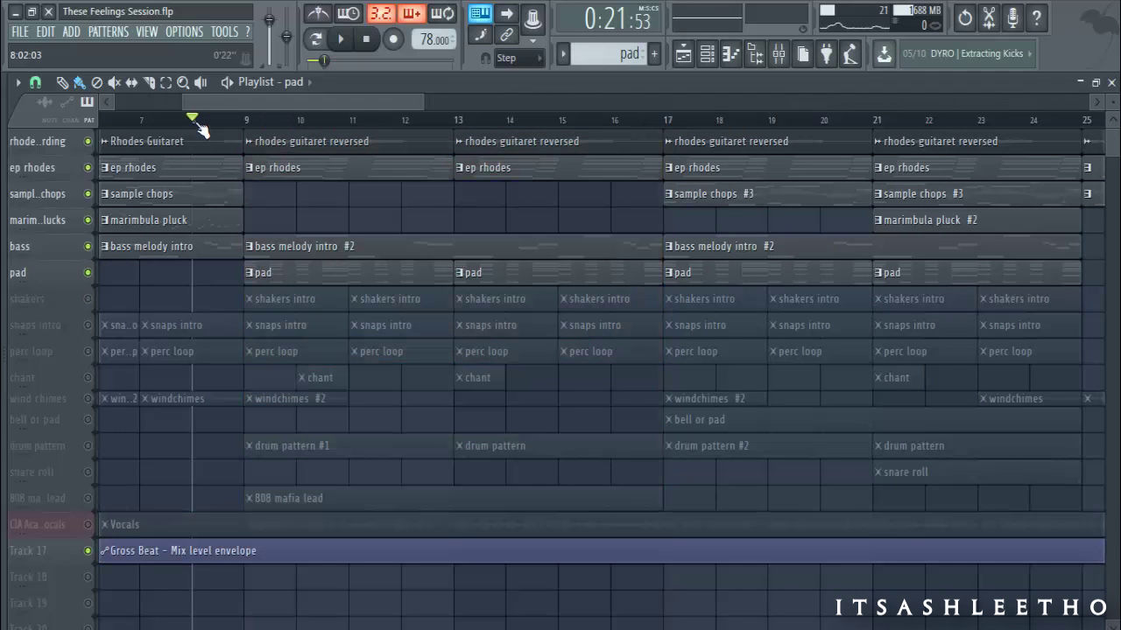
key("space")
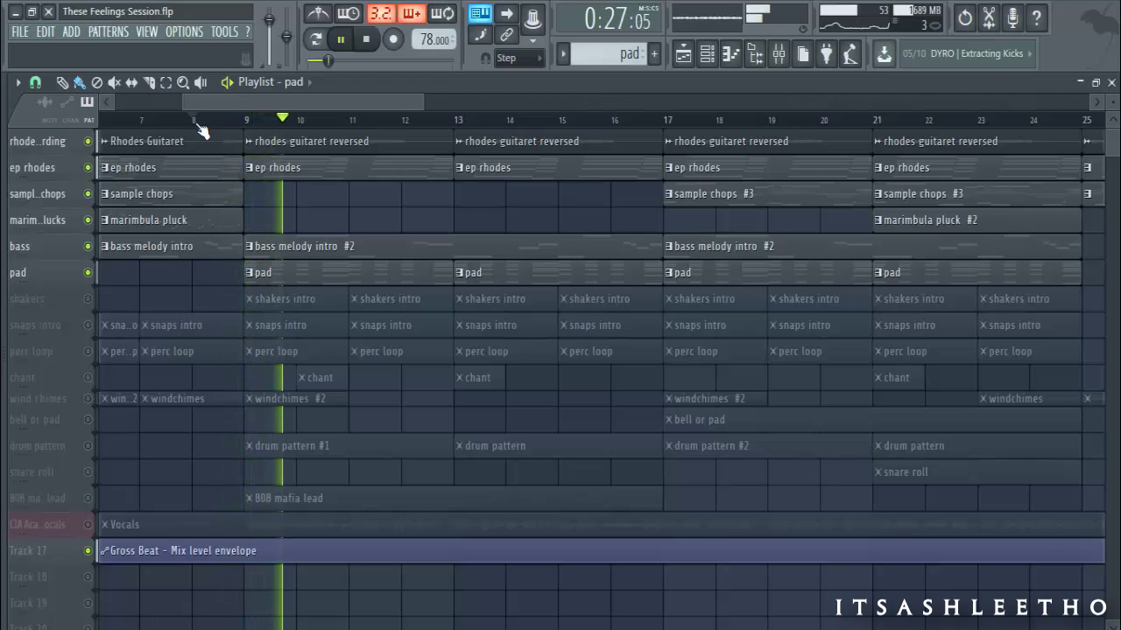
- Unmute the 808 mafia lead and bell or pad tracks during playback and stop the song
left_click(88, 499)
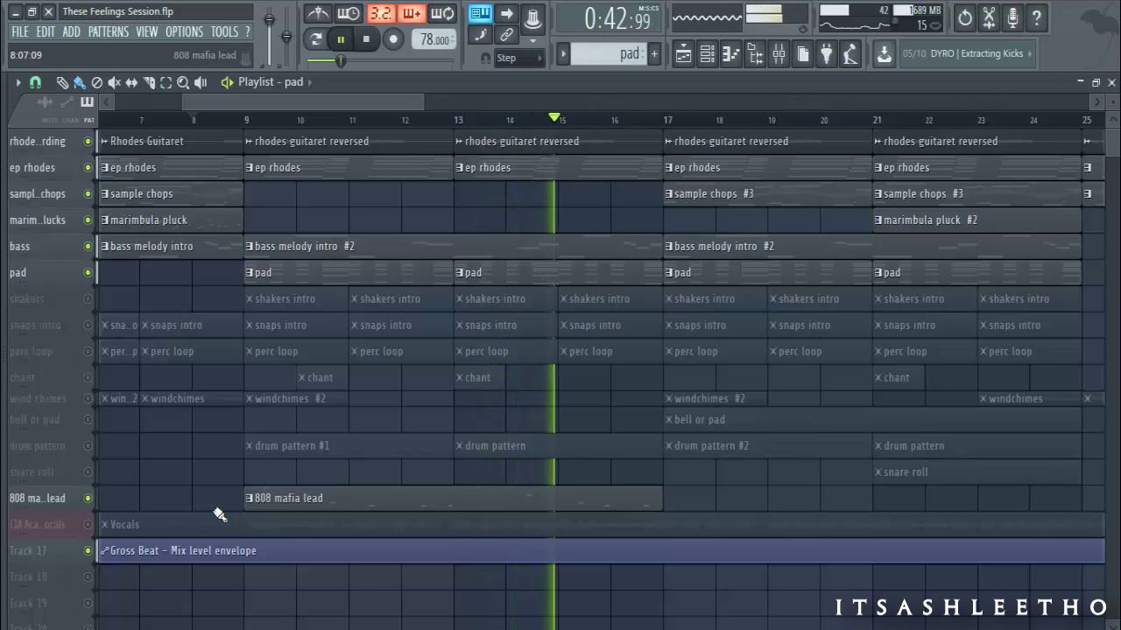
scroll(520, 502, "down", 2, "ctrl")
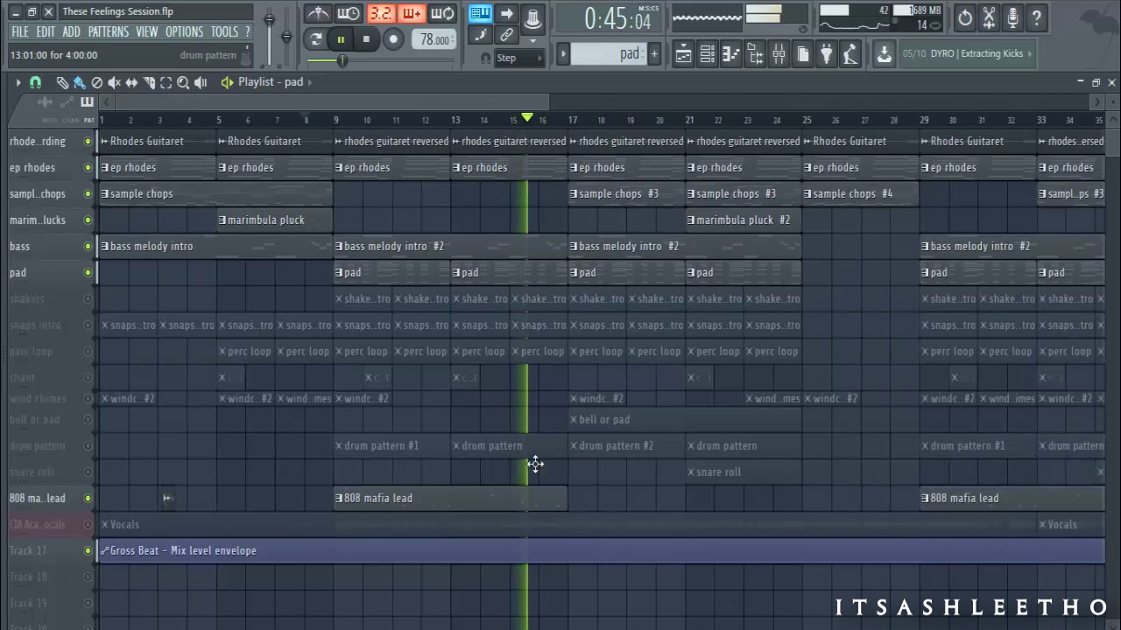
scroll(539, 455, "down", 1, "ctrl")
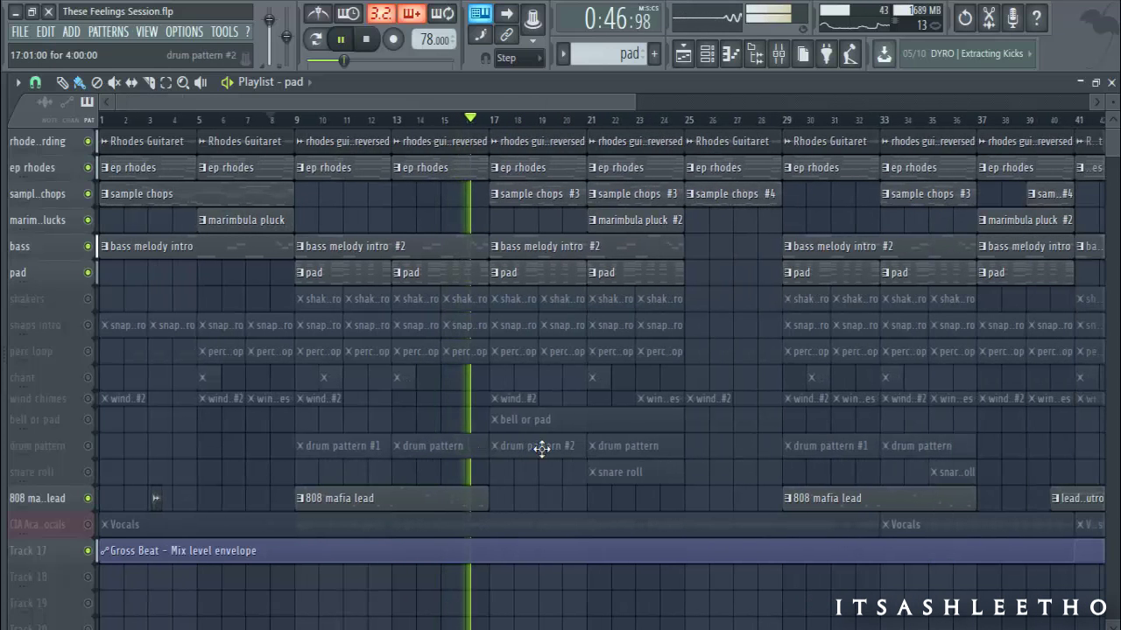
left_click(88, 422)
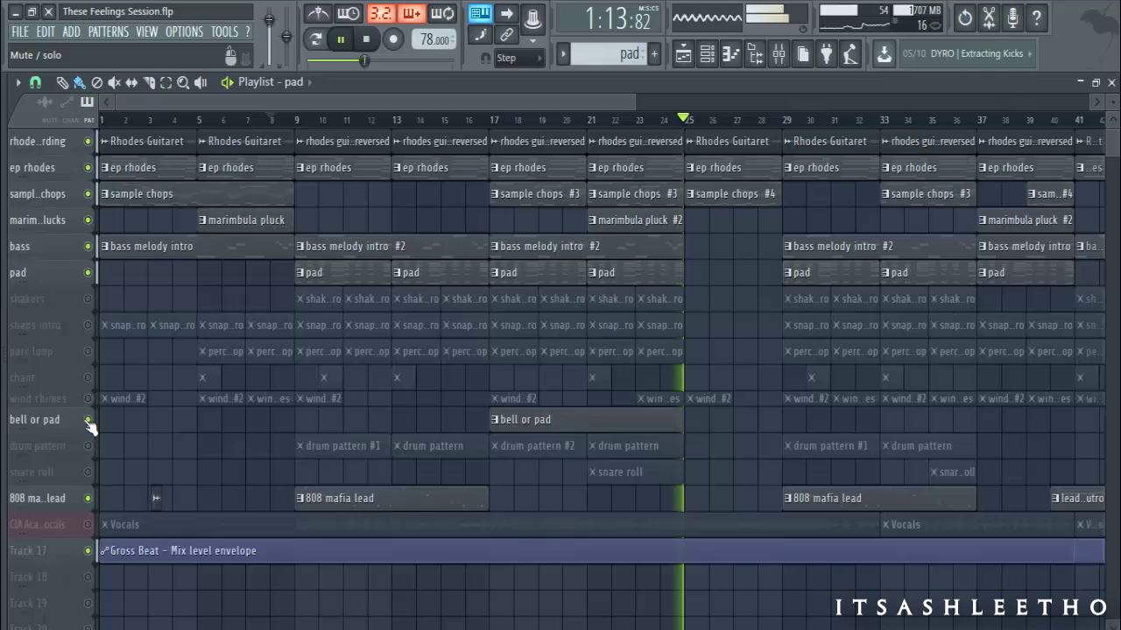
key("space")
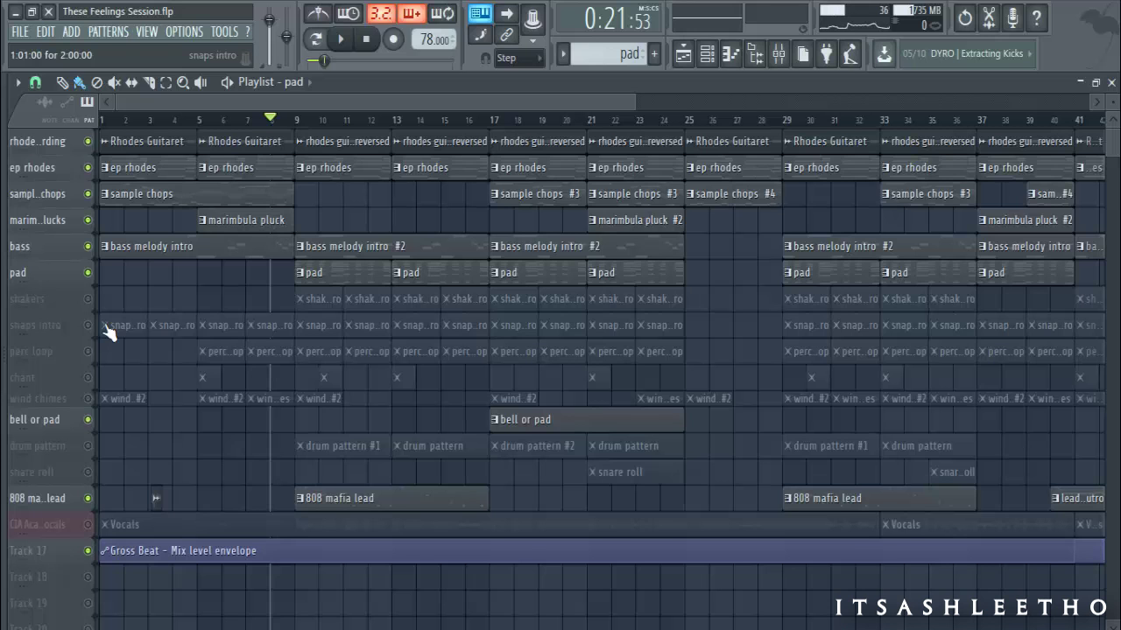
- Unmute all playlist tracks by soloing and unsoloing shakers, and set the playback position to bar 5
right_click(88, 299)
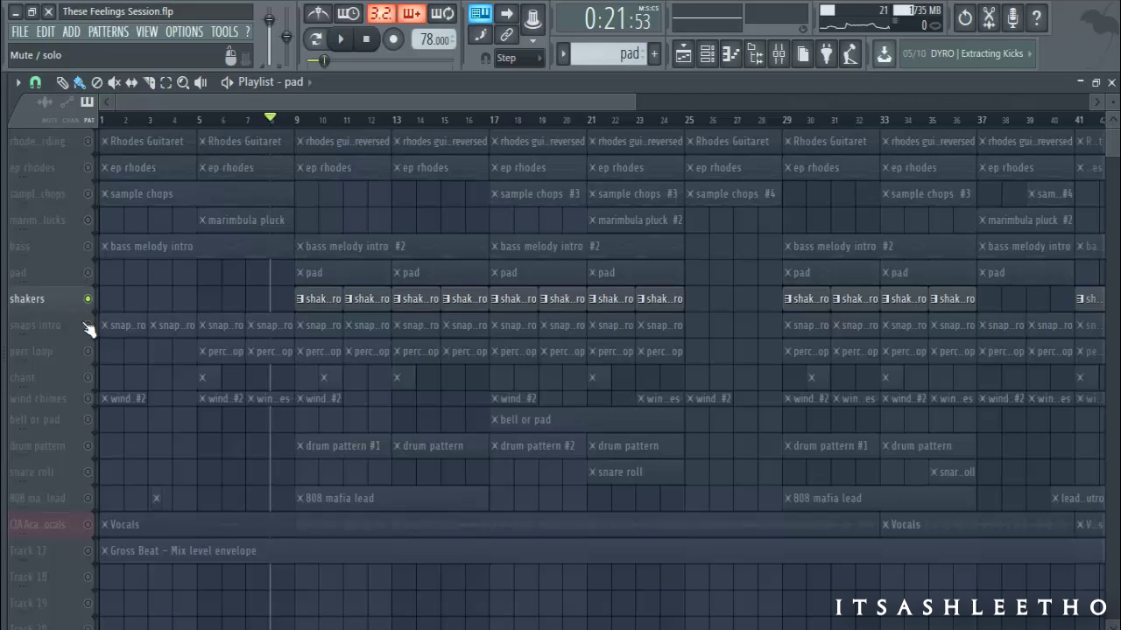
right_click(88, 299)
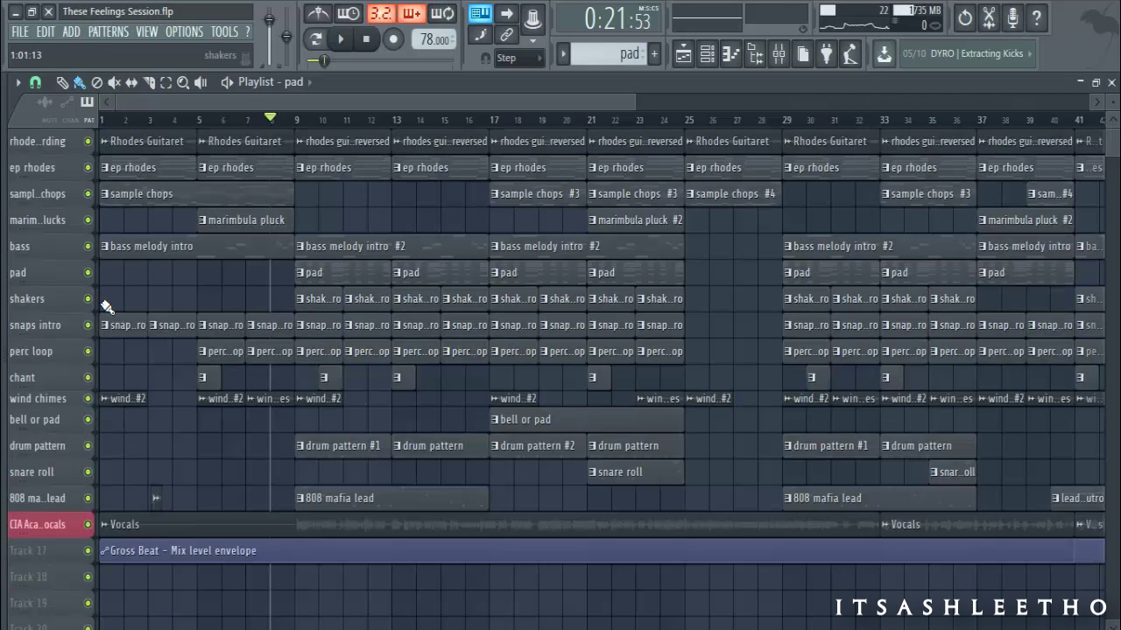
left_click(200, 120)
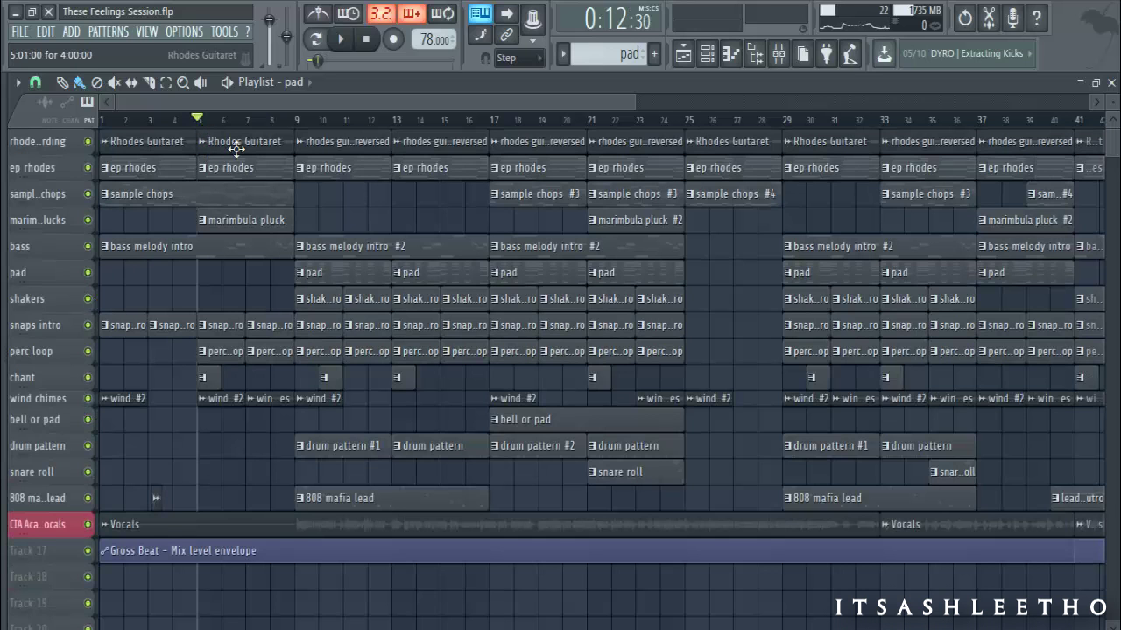
- Play the full arrangement from bar 5 and mute the vocals track
scroll(263, 325, "up", 3, "ctrl")
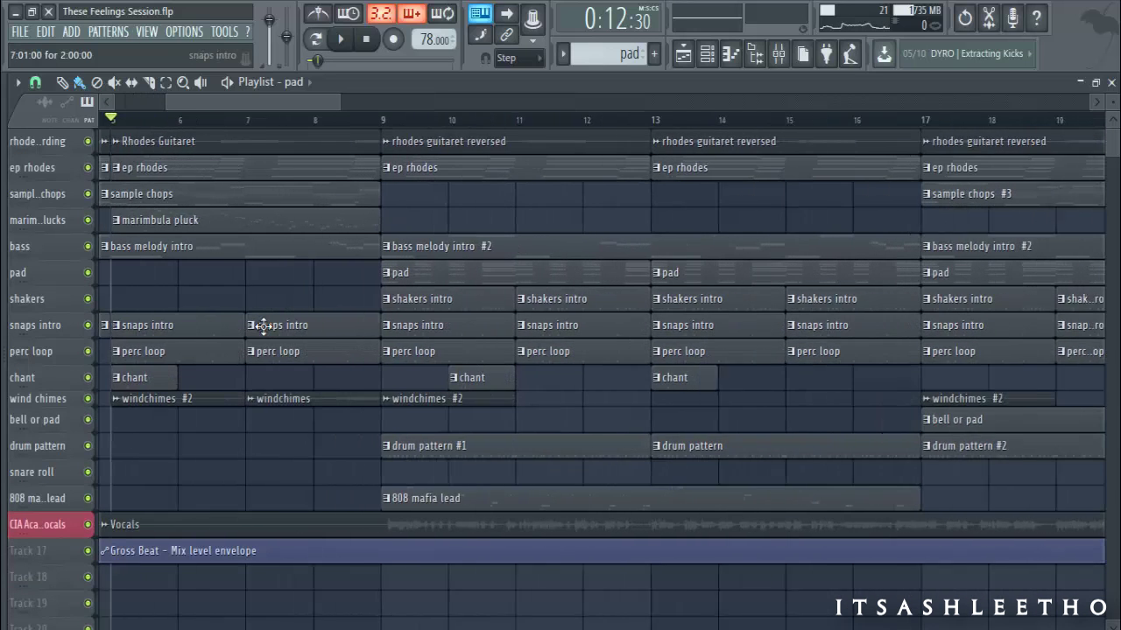
scroll(262, 324, "down", 1)
scroll(263, 325, "down", 2, "ctrl")
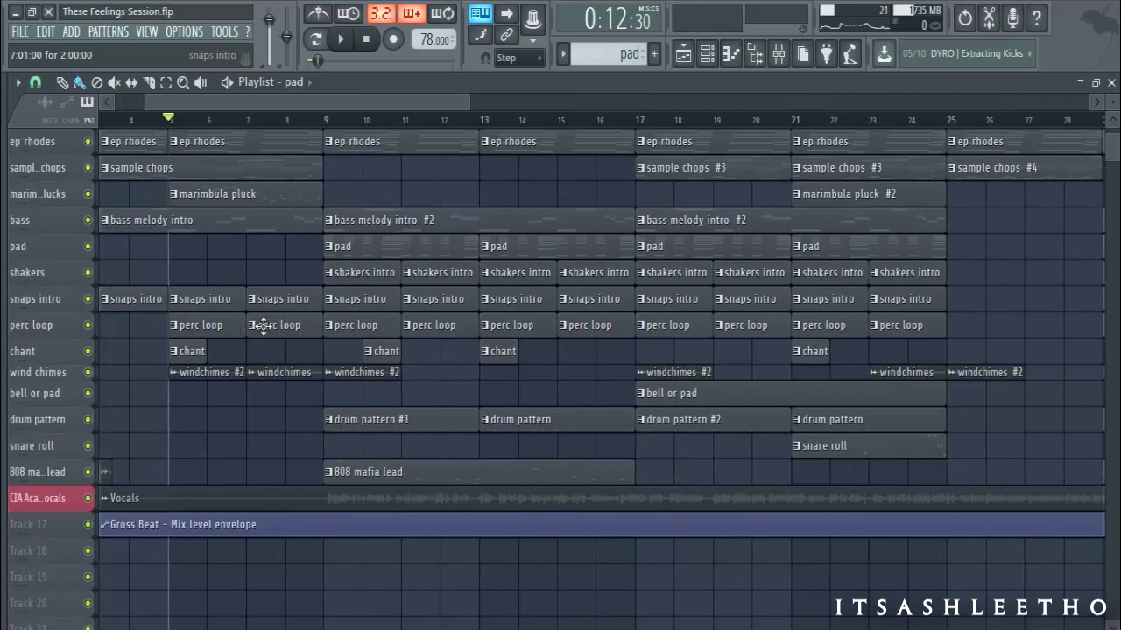
scroll(259, 322, "up", 1)
scroll(271, 314, "down", 1, "ctrl")
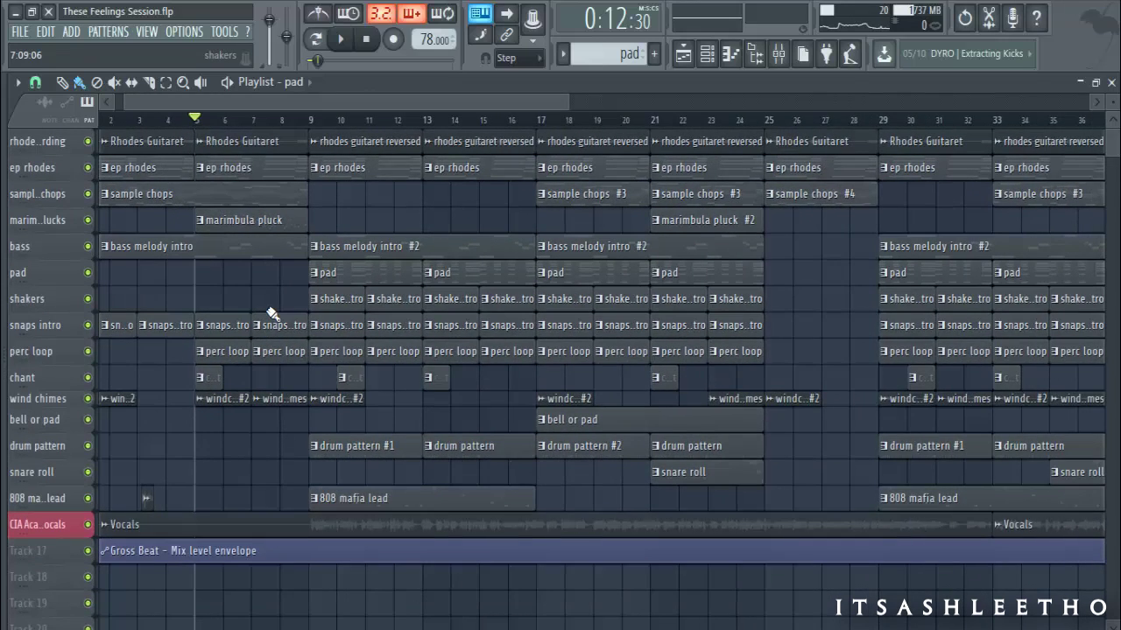
left_click_drag(263, 103, 230, 109)
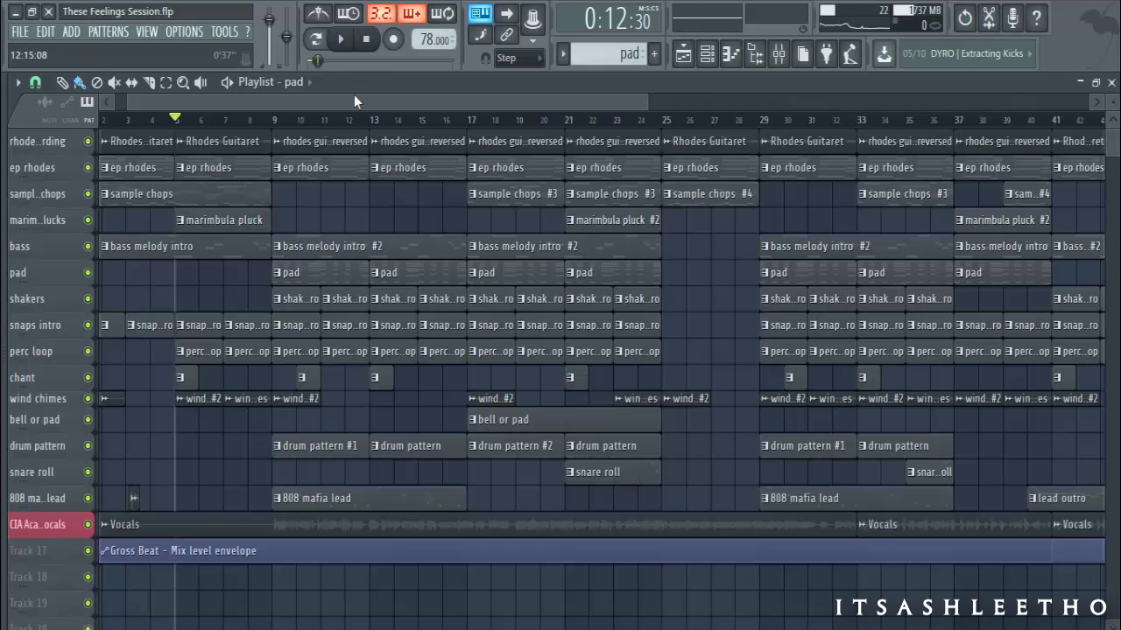
left_click(341, 39)
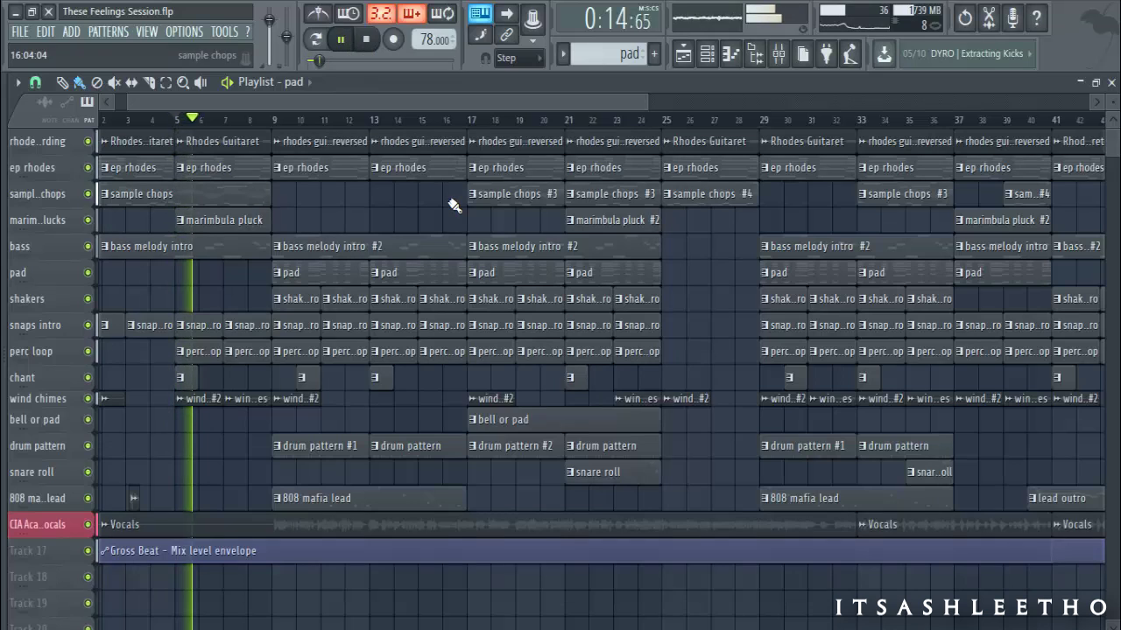
left_click(89, 524)
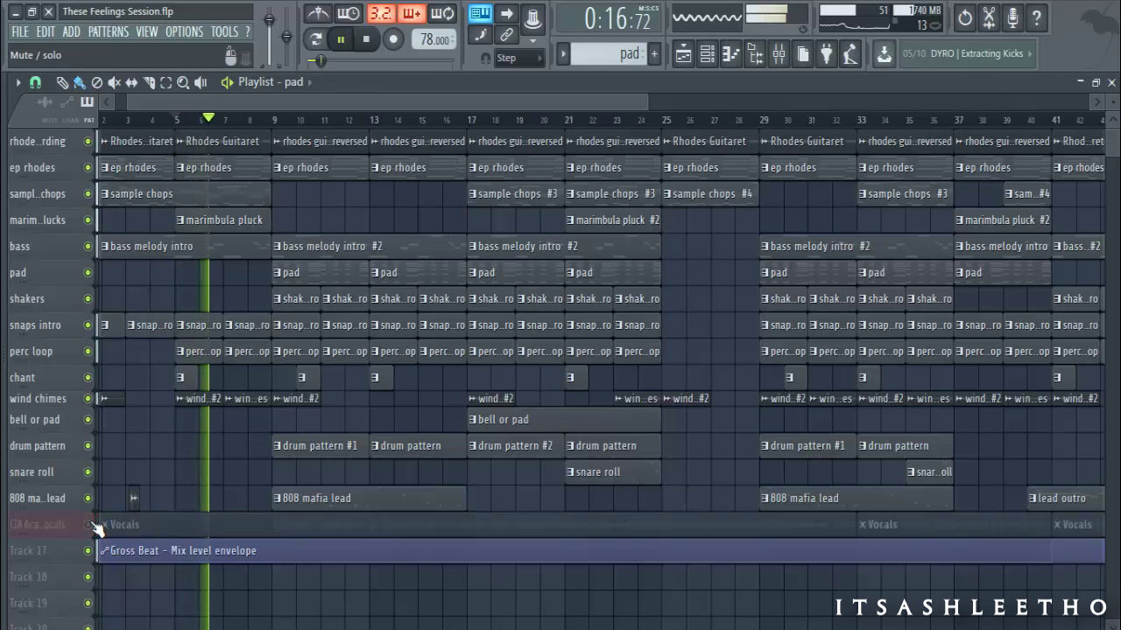